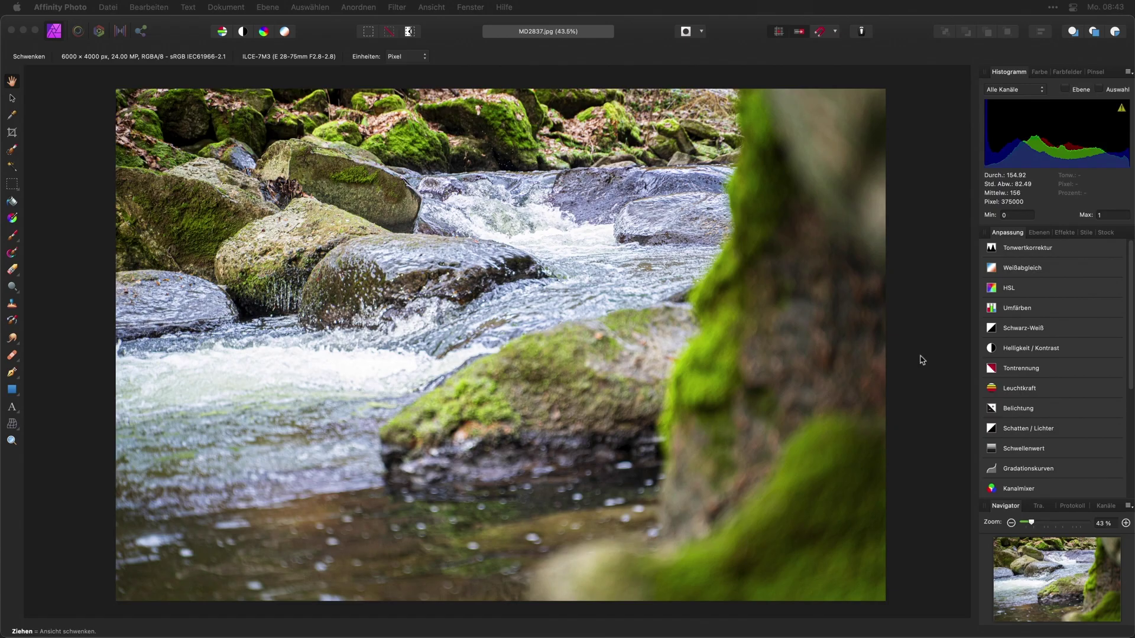
- Bring the Affinity Photo window showing MD2837.jpg into focus
{"action": "left_click", "coordinate": [920, 359]}
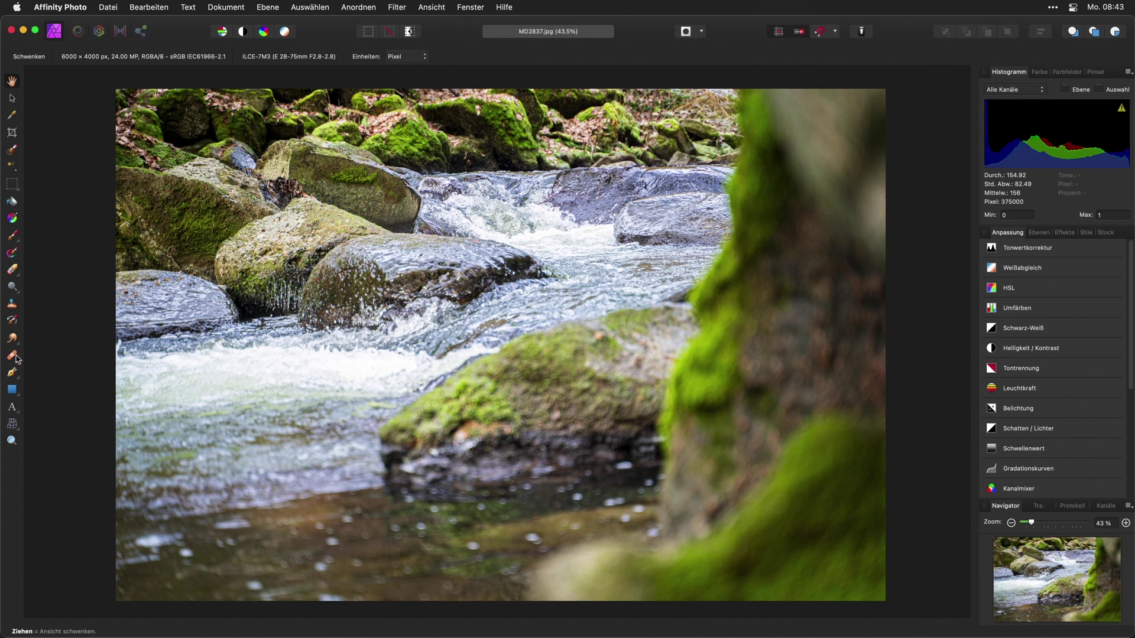
{"action": "left_click", "coordinate": [14, 359]}
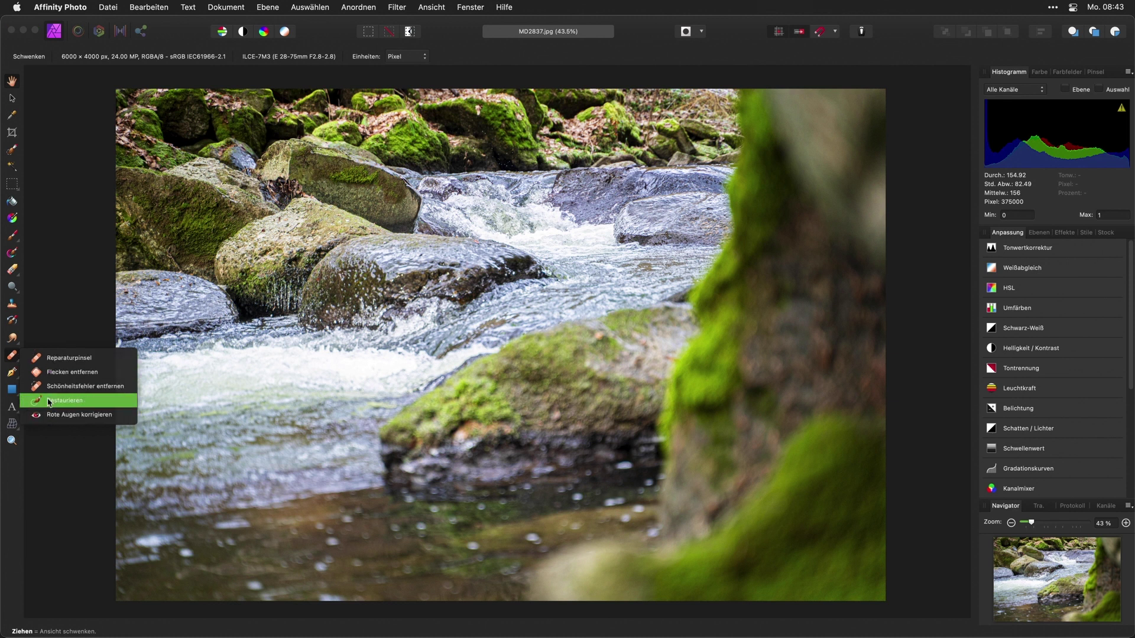
{"action": "left_click", "coordinate": [47, 359]}
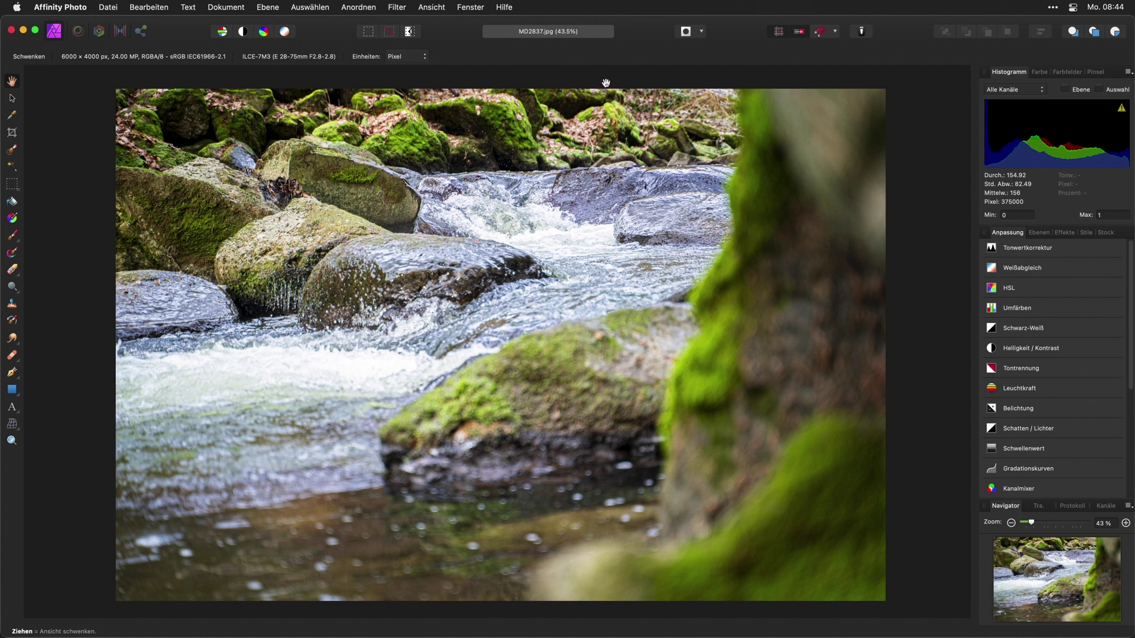
{"action": "right_click", "coordinate": [653, 34]}
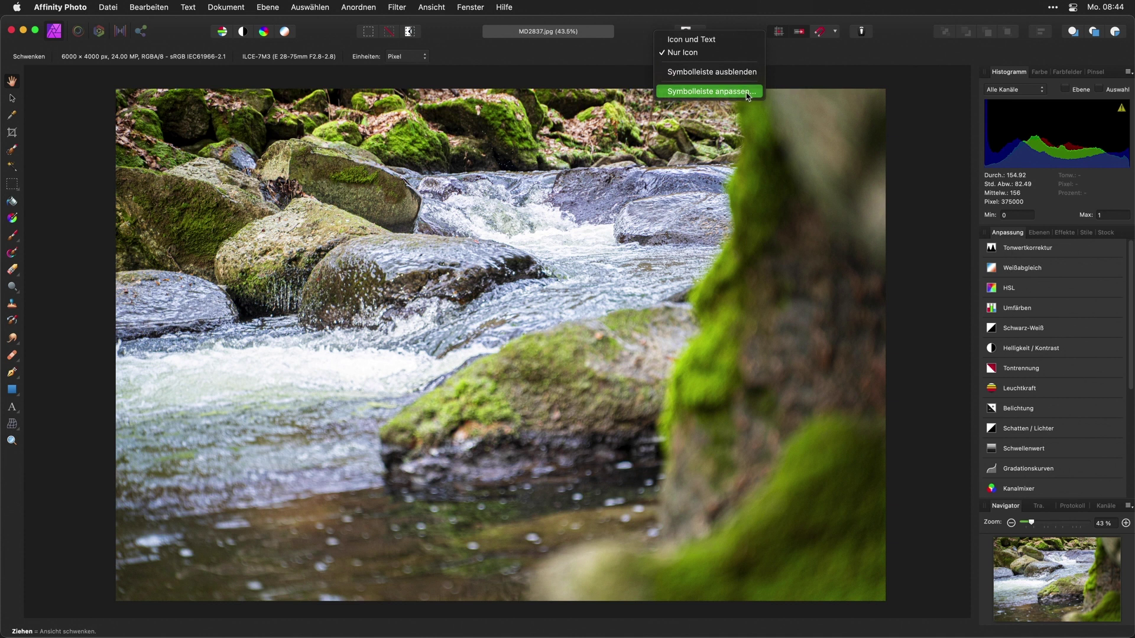
{"action": "left_click", "coordinate": [748, 93]}
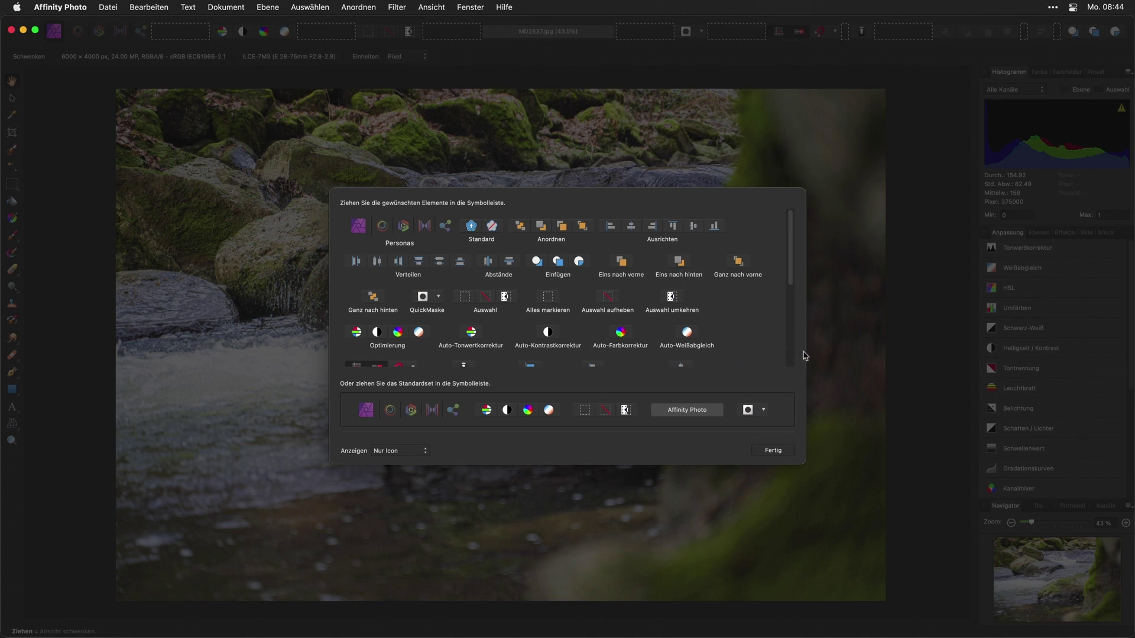
{"action": "left_click", "coordinate": [773, 451]}
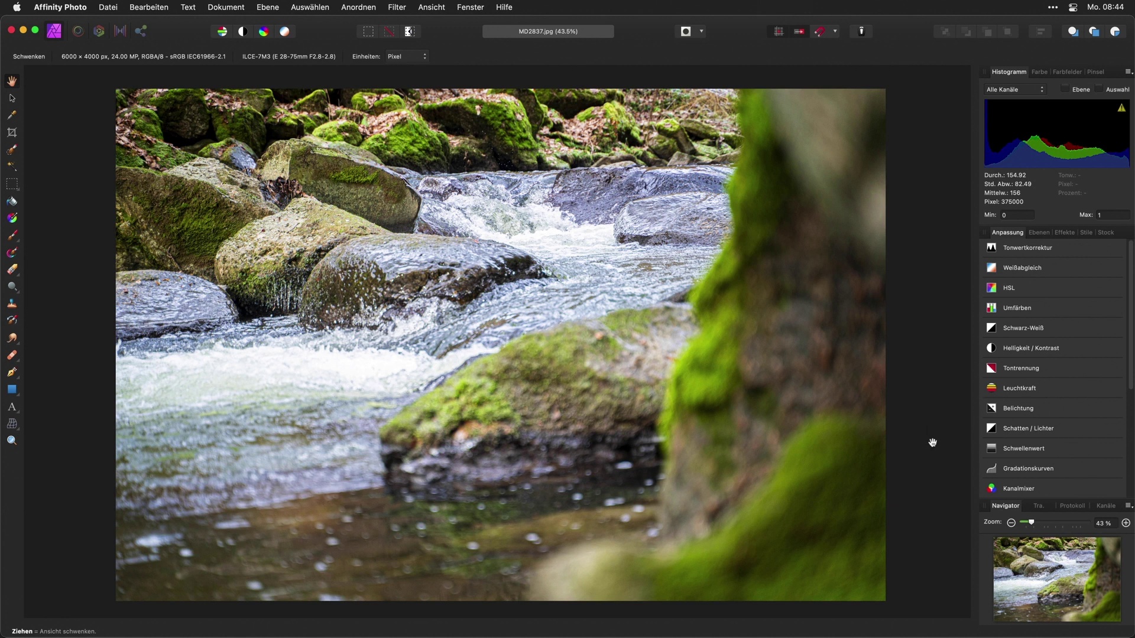
{"action": "left_click", "coordinate": [476, 8]}
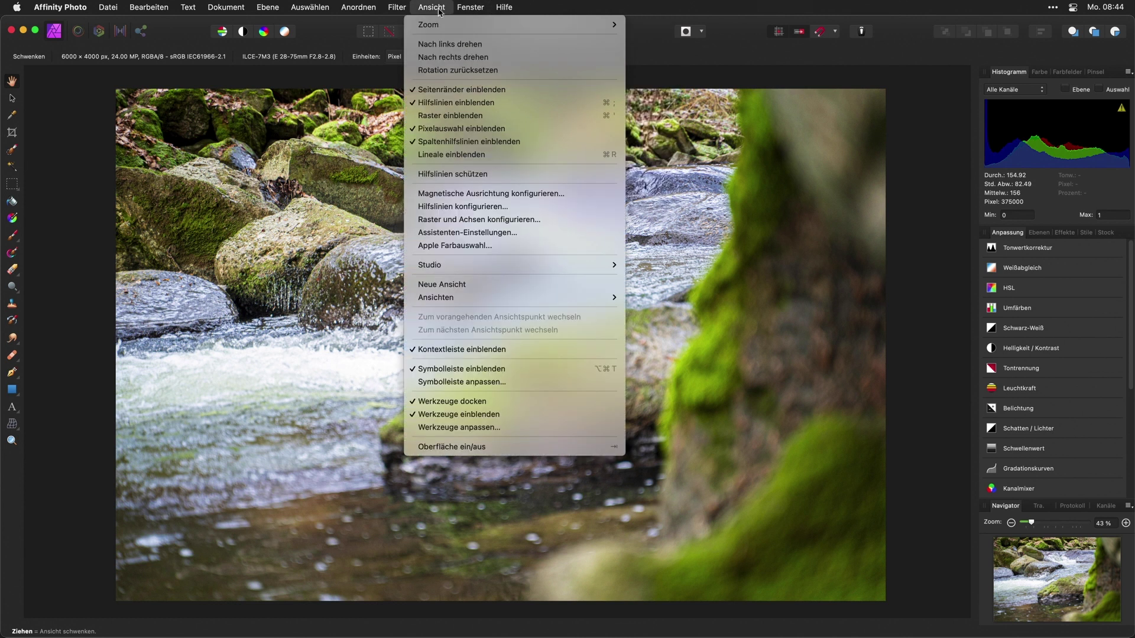
{"action": "mouse_move", "coordinate": [479, 265]}
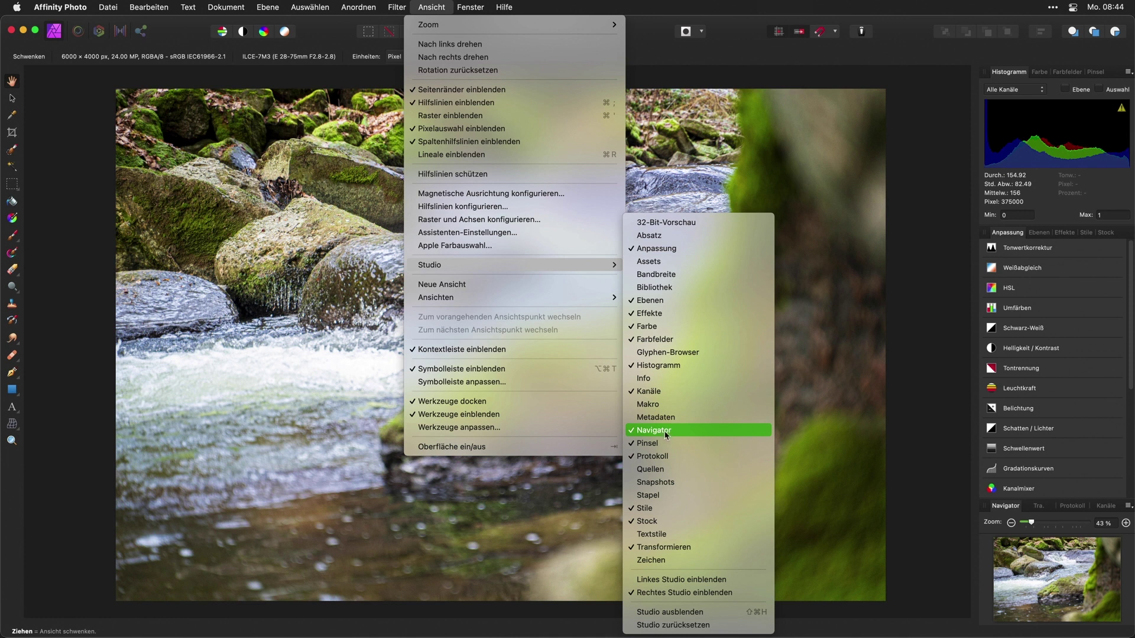
{"action": "left_click", "coordinate": [650, 432]}
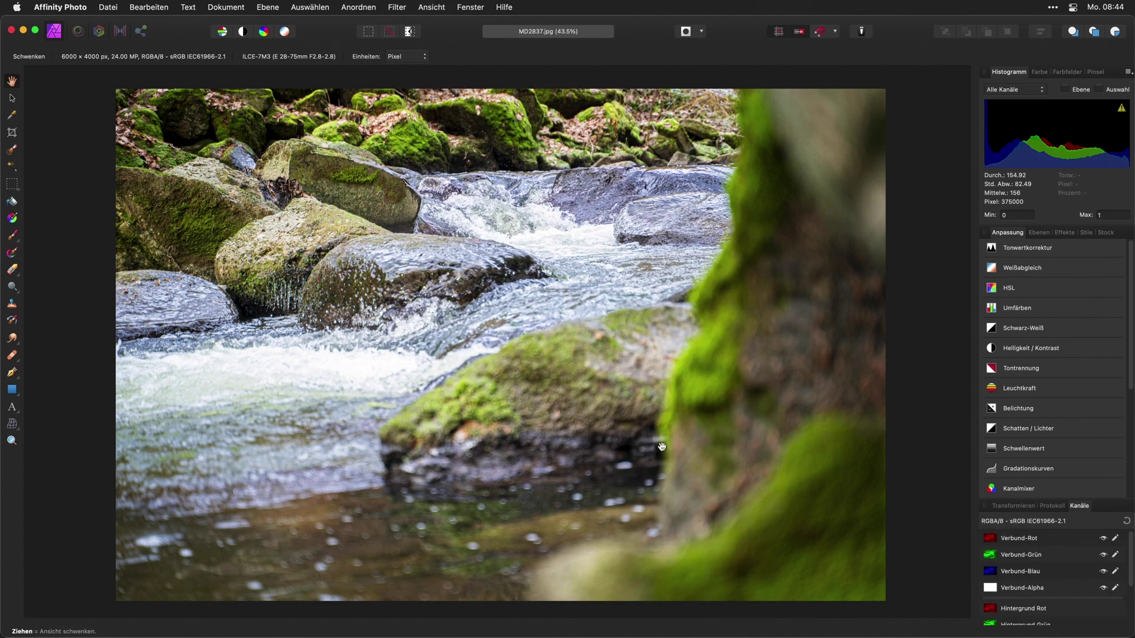
{"action": "left_click", "coordinate": [438, 12]}
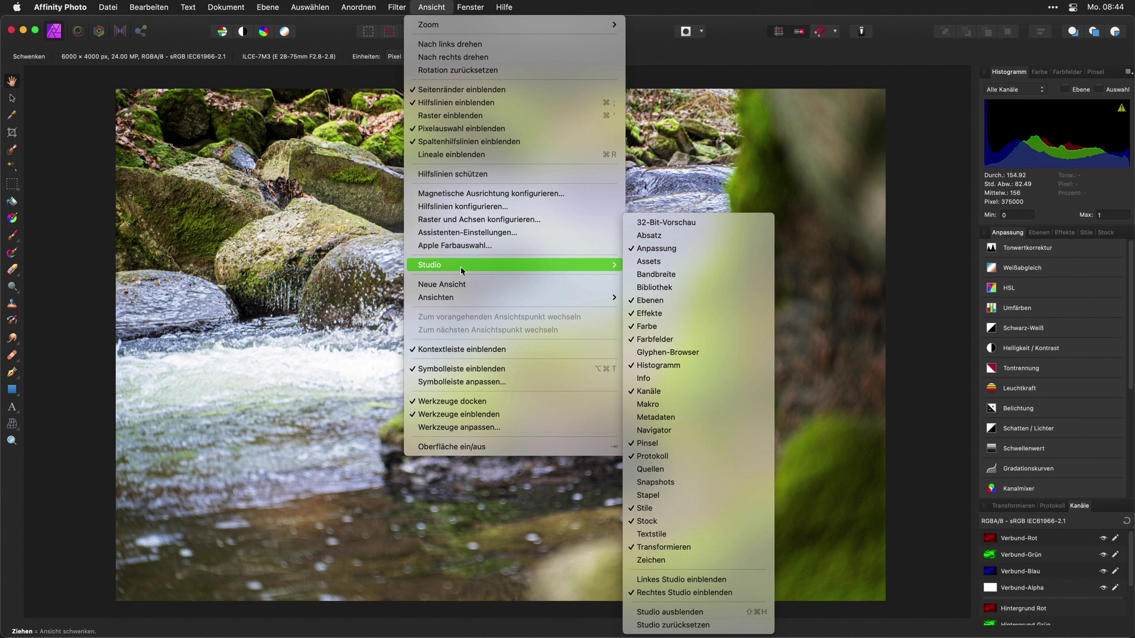
{"action": "left_click", "coordinate": [676, 432]}
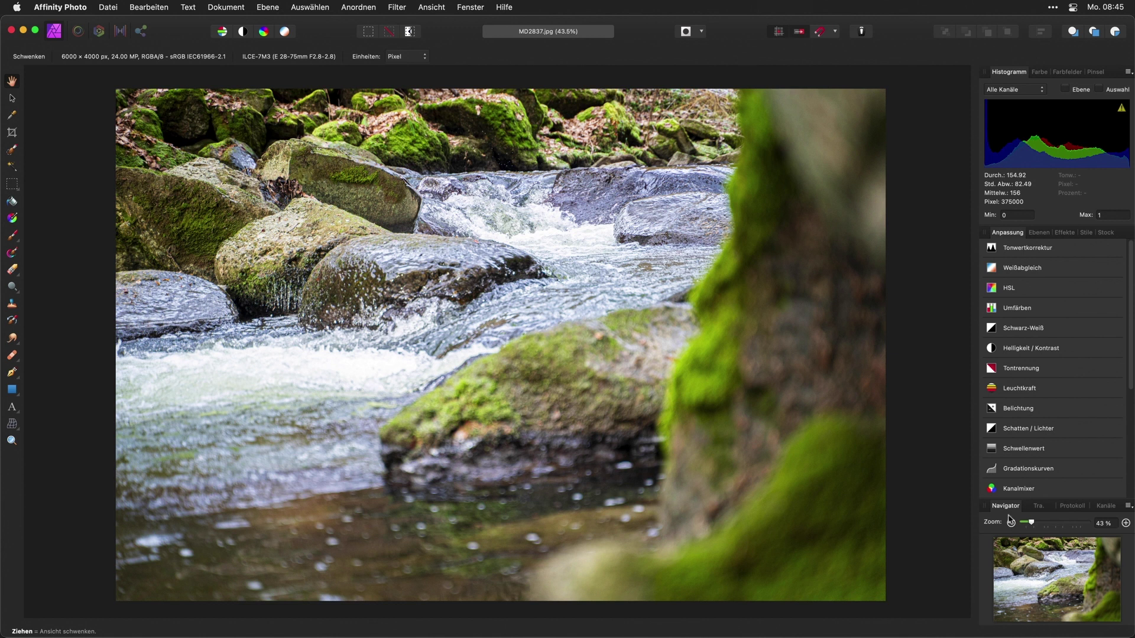
- Float the Navigator, Kanäle, Protokoll and Transformieren tabs, and split Ebenen below Anpassung
{"action": "left_click_drag", "start_coordinate": [1008, 510], "coordinate": [796, 235]}
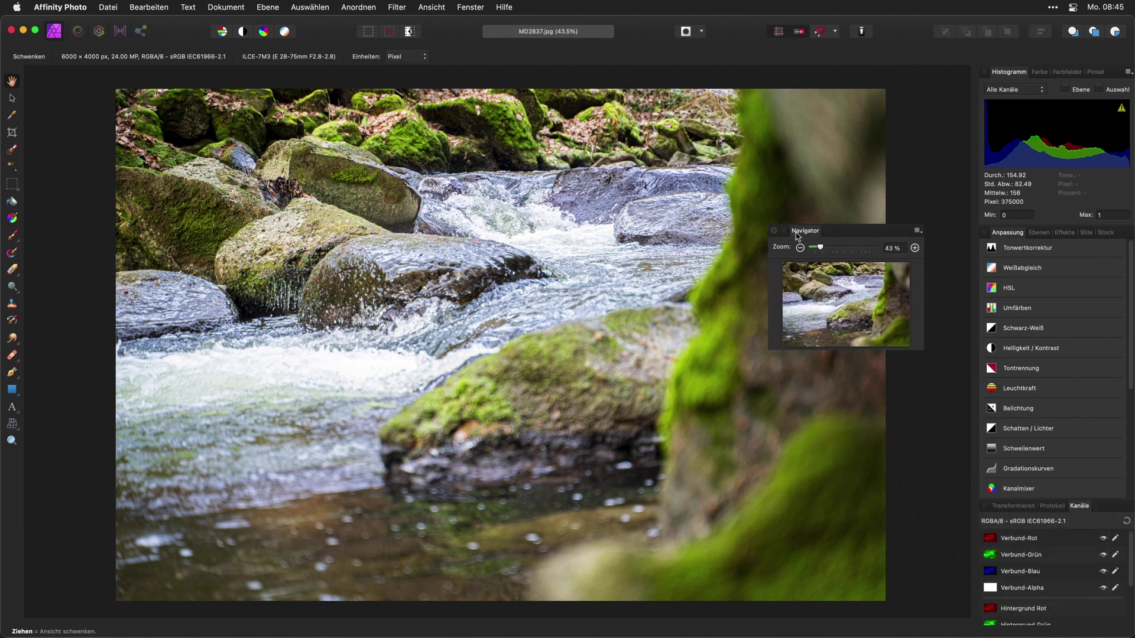
{"action": "left_click_drag", "start_coordinate": [1079, 506], "coordinate": [797, 395]}
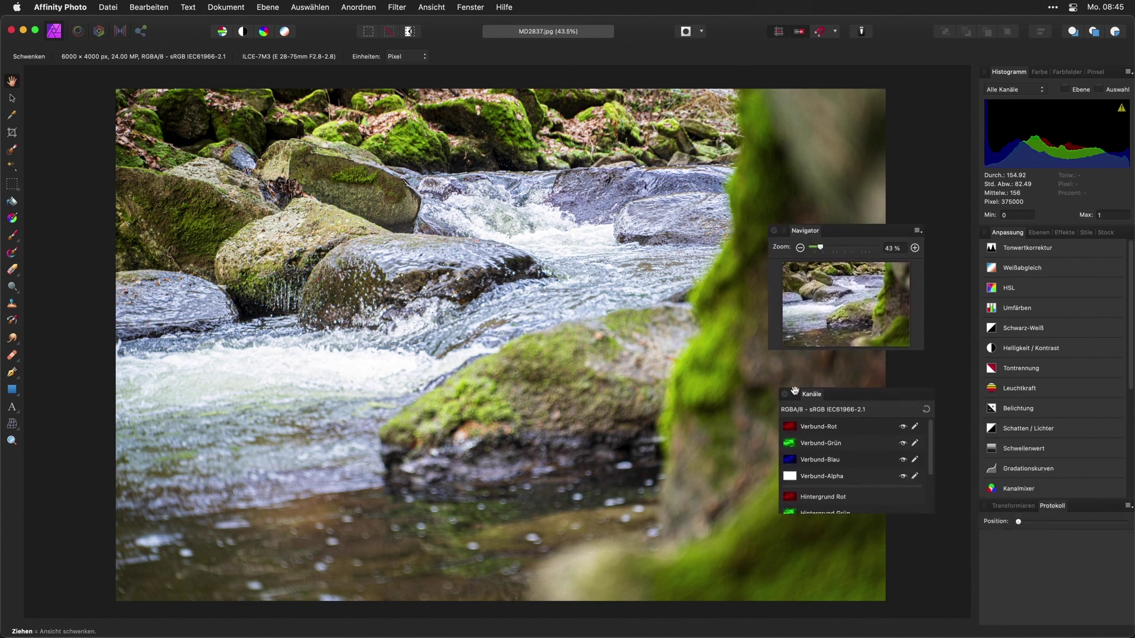
{"action": "left_click_drag", "start_coordinate": [1053, 507], "coordinate": [665, 393]}
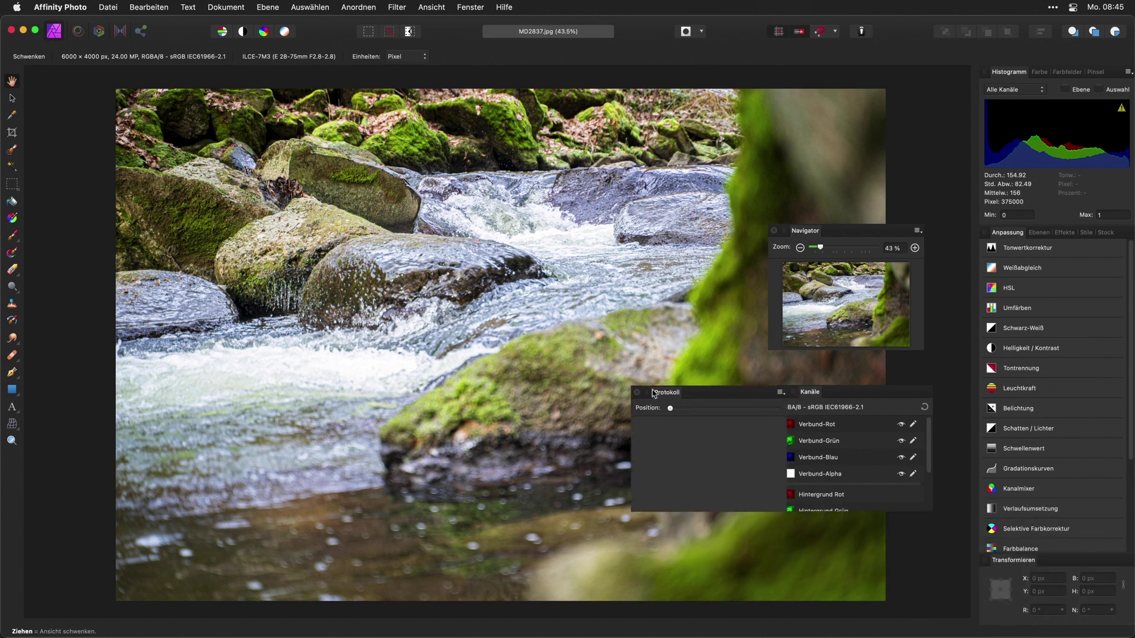
{"action": "left_click_drag", "start_coordinate": [1022, 563], "coordinate": [539, 301]}
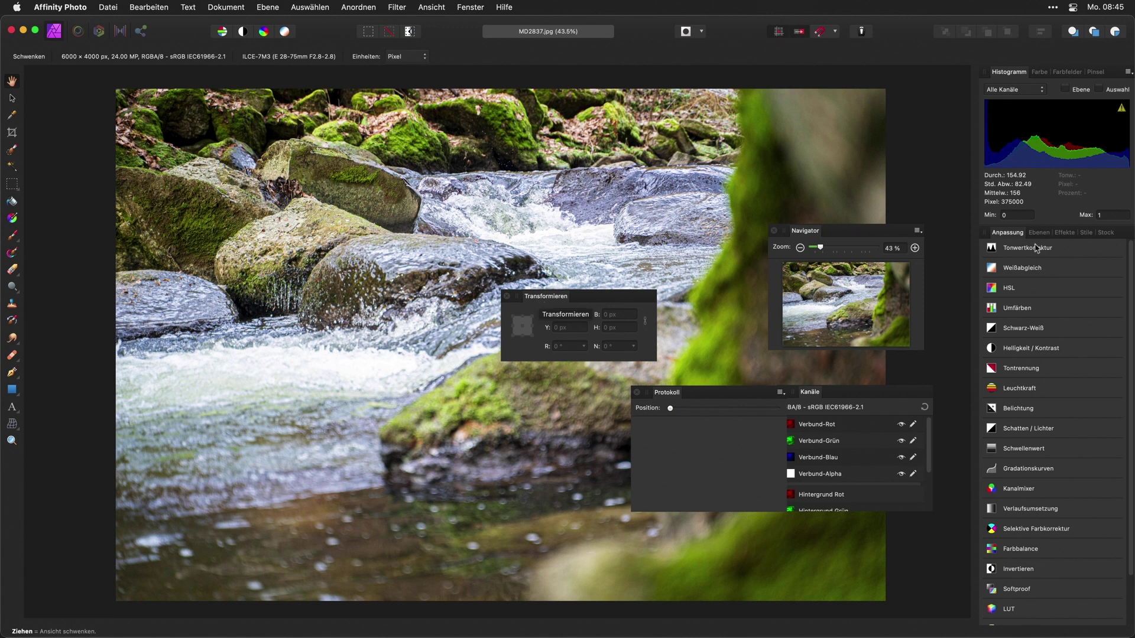
{"action": "left_click_drag", "start_coordinate": [1041, 234], "coordinate": [1021, 615]}
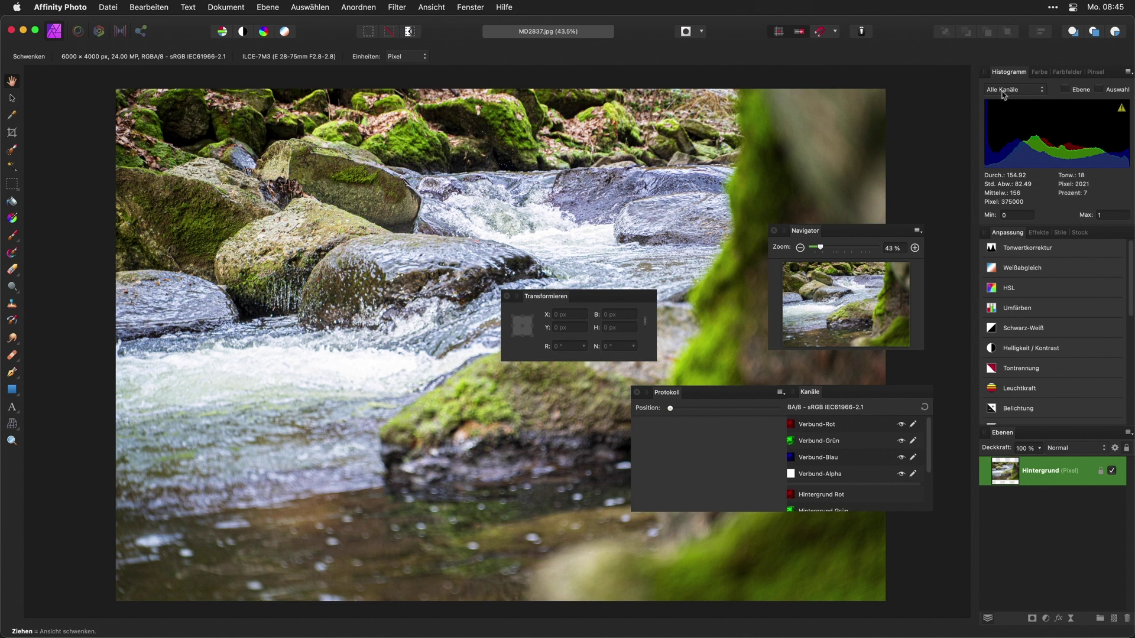
- Float the Histogramm, Pinsel, Farbfelder and Farbe panels over the photo
{"action": "left_click_drag", "start_coordinate": [1009, 71], "coordinate": [783, 92]}
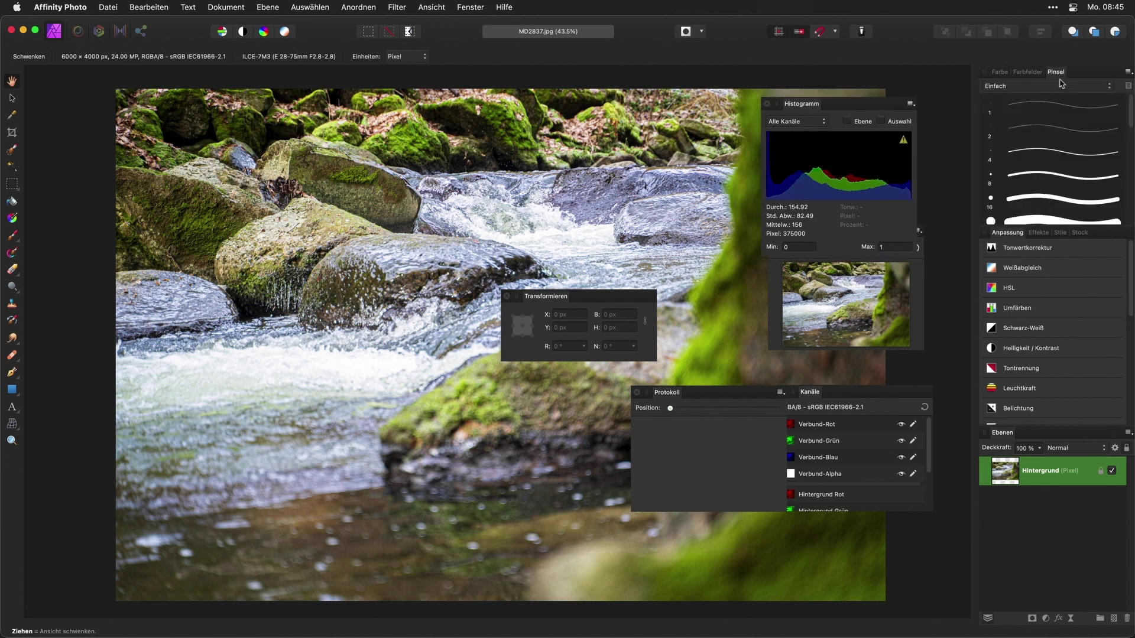
{"action": "left_click_drag", "start_coordinate": [1055, 72], "coordinate": [623, 118]}
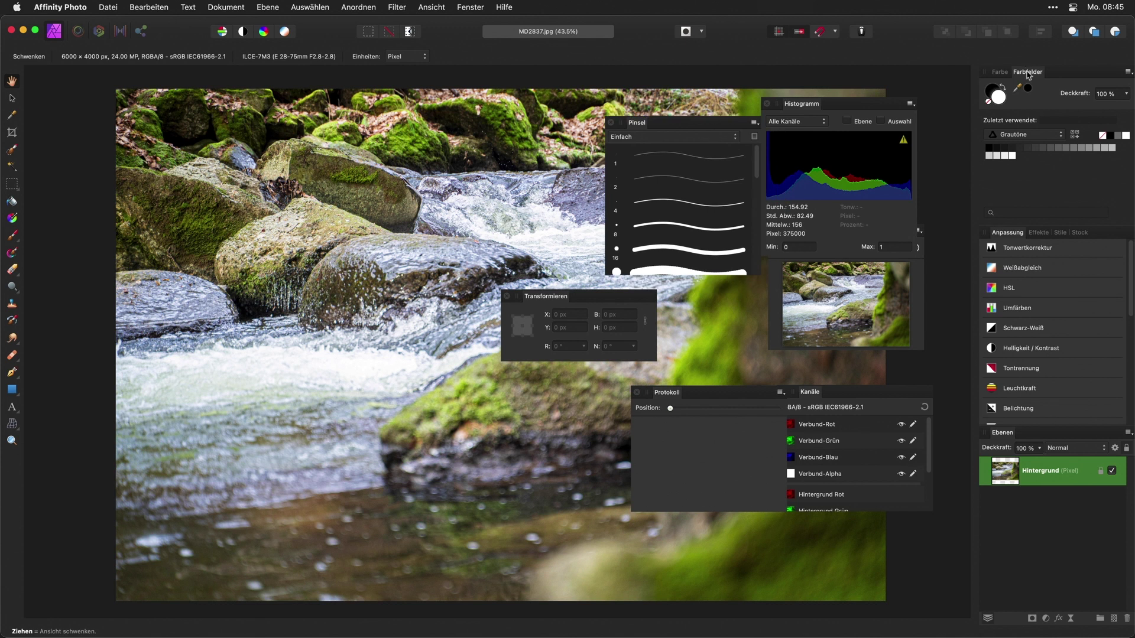
{"action": "left_click_drag", "start_coordinate": [1036, 72], "coordinate": [469, 126]}
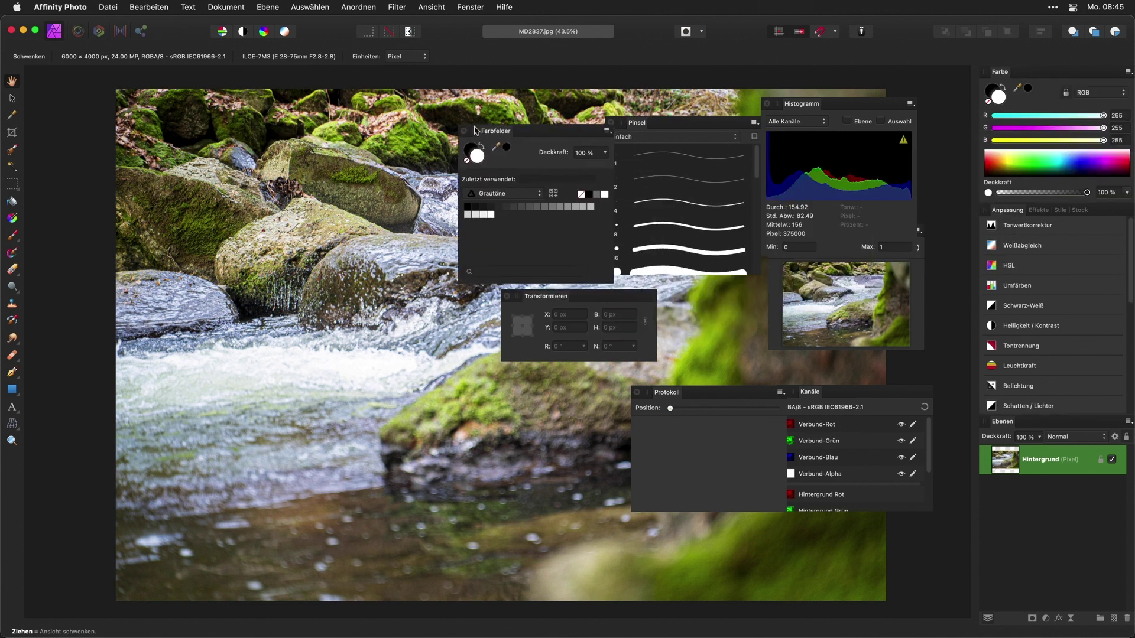
{"action": "left_click_drag", "start_coordinate": [999, 71], "coordinate": [342, 364]}
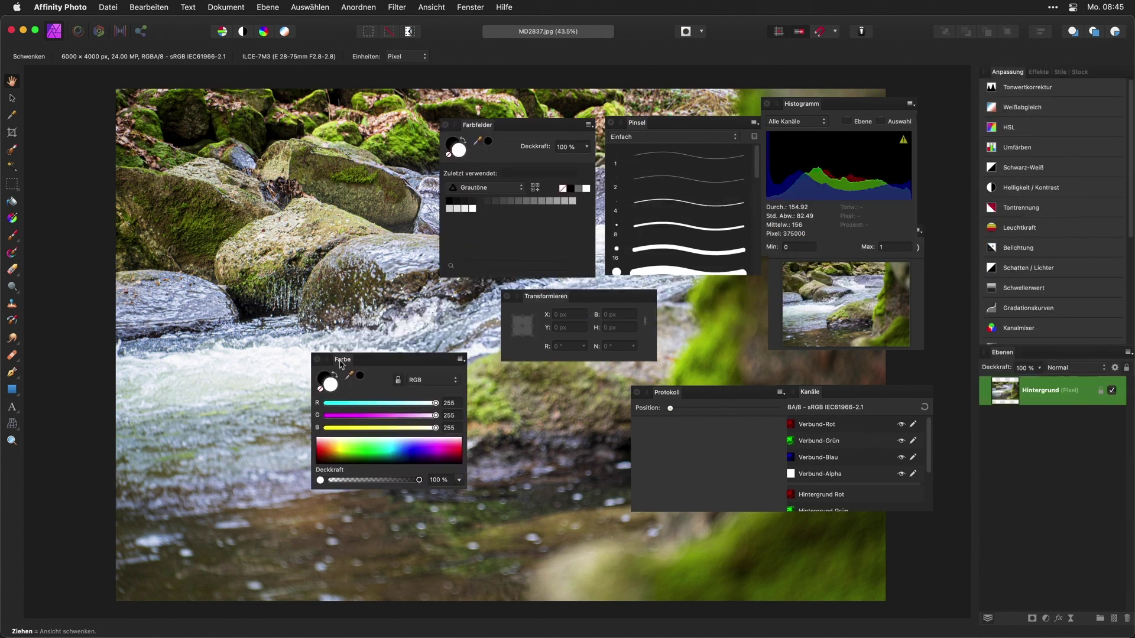
- Re-dock a taller Ebenen panel beneath the adjustments and float the Effekte panel
{"action": "left_click_drag", "start_coordinate": [1009, 348], "coordinate": [1026, 235]}
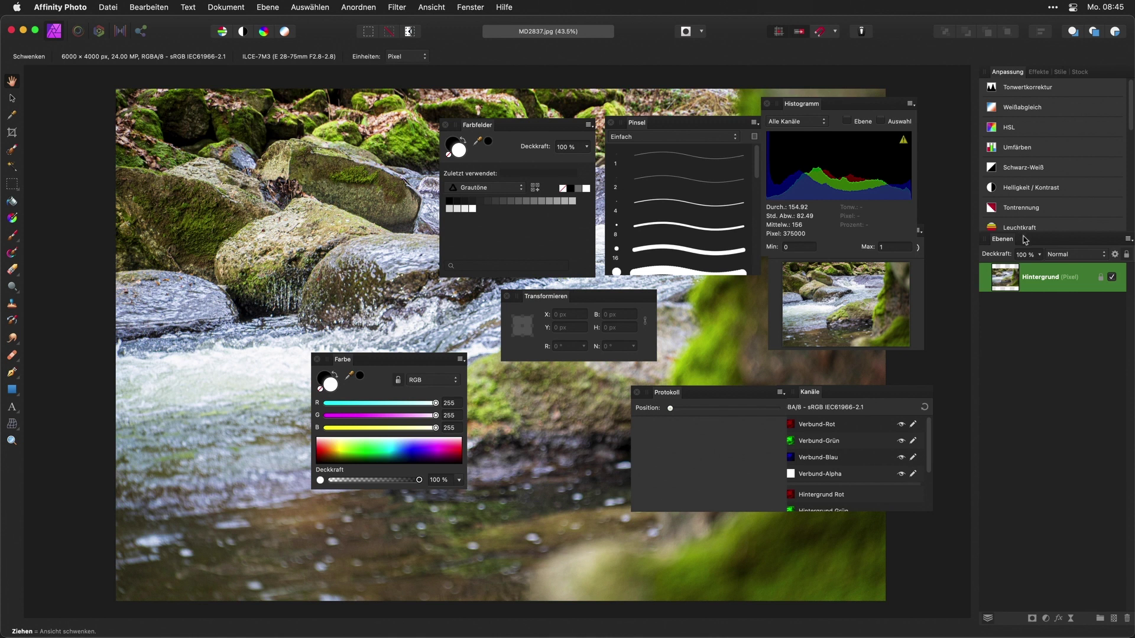
{"action": "mouse_move", "coordinate": [1025, 231]}
{"action": "left_mouse_down"}
{"action": "mouse_move", "coordinate": [1017, 313]}
{"action": "mouse_move", "coordinate": [650, 470]}
{"action": "mouse_move", "coordinate": [487, 443]}
{"action": "left_mouse_up"}
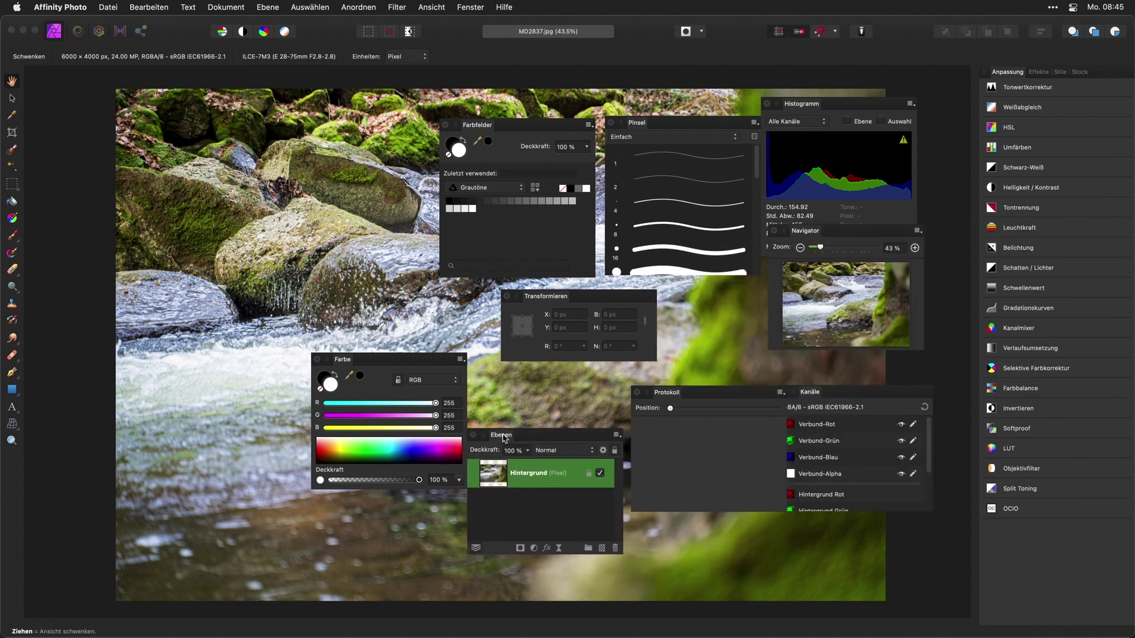
{"action": "left_click_drag", "start_coordinate": [503, 440], "coordinate": [1029, 622]}
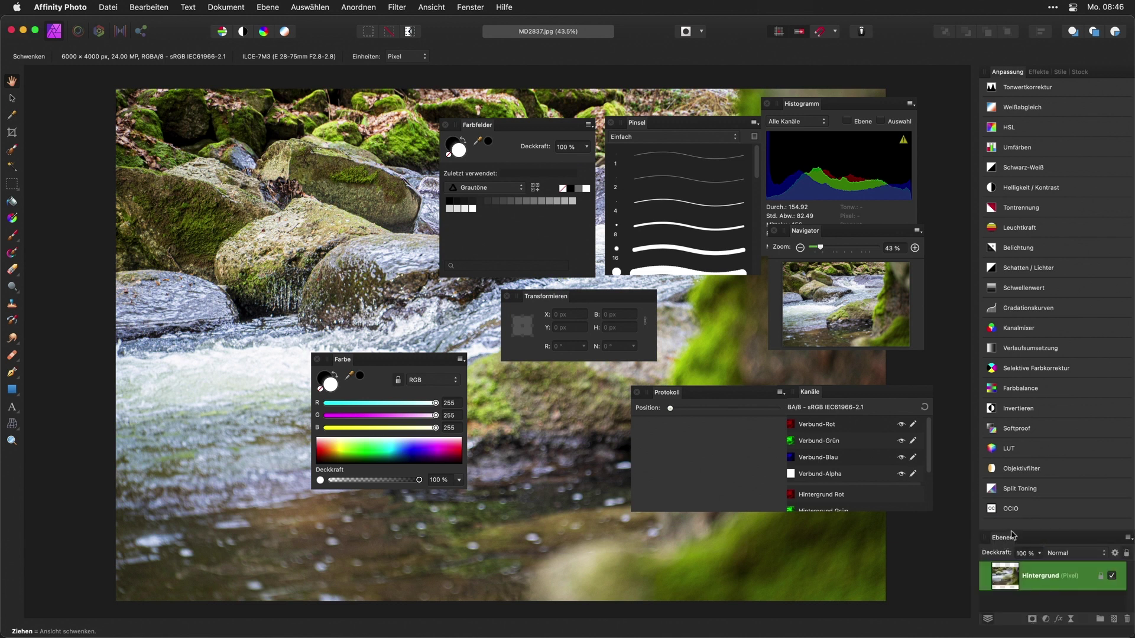
{"action": "left_click_drag", "start_coordinate": [1011, 530], "coordinate": [1052, 306]}
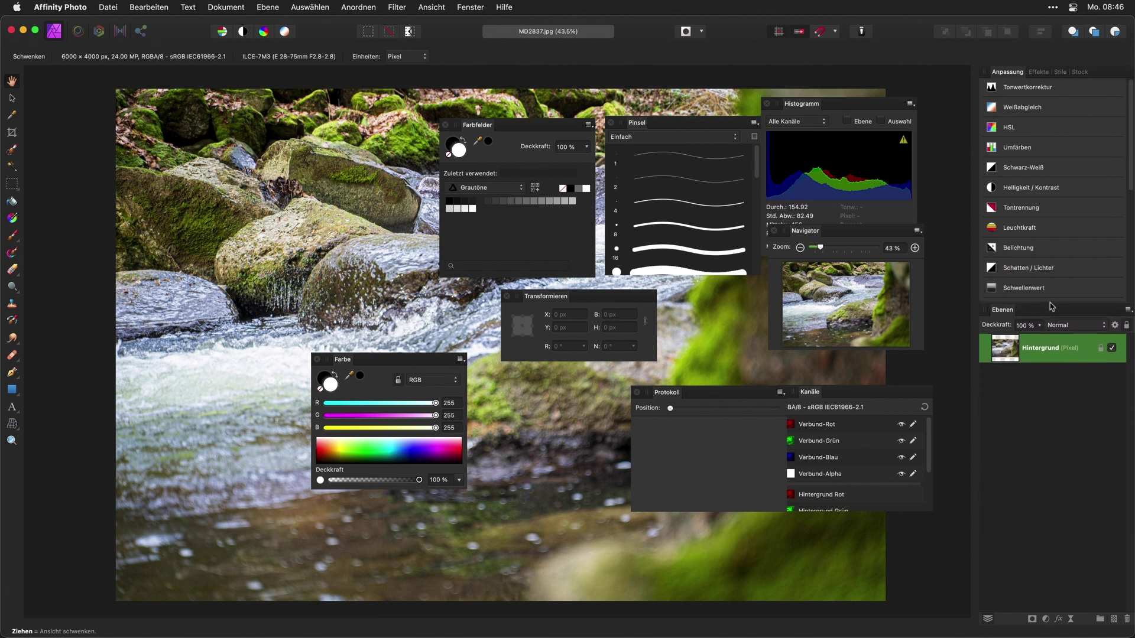
{"action": "left_click_drag", "start_coordinate": [1038, 72], "coordinate": [821, 346]}
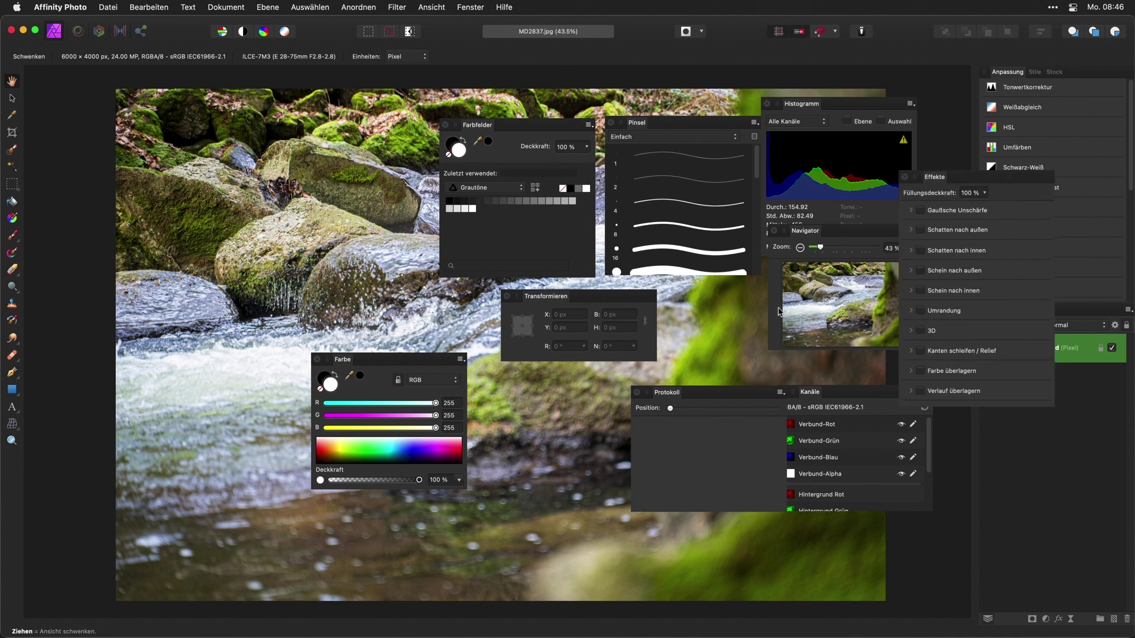
- Float the Stile panel and move the floating Stock panel beside it
{"action": "left_click", "coordinate": [1035, 74]}
{"action": "left_click_drag", "start_coordinate": [1035, 77], "coordinate": [602, 397]}
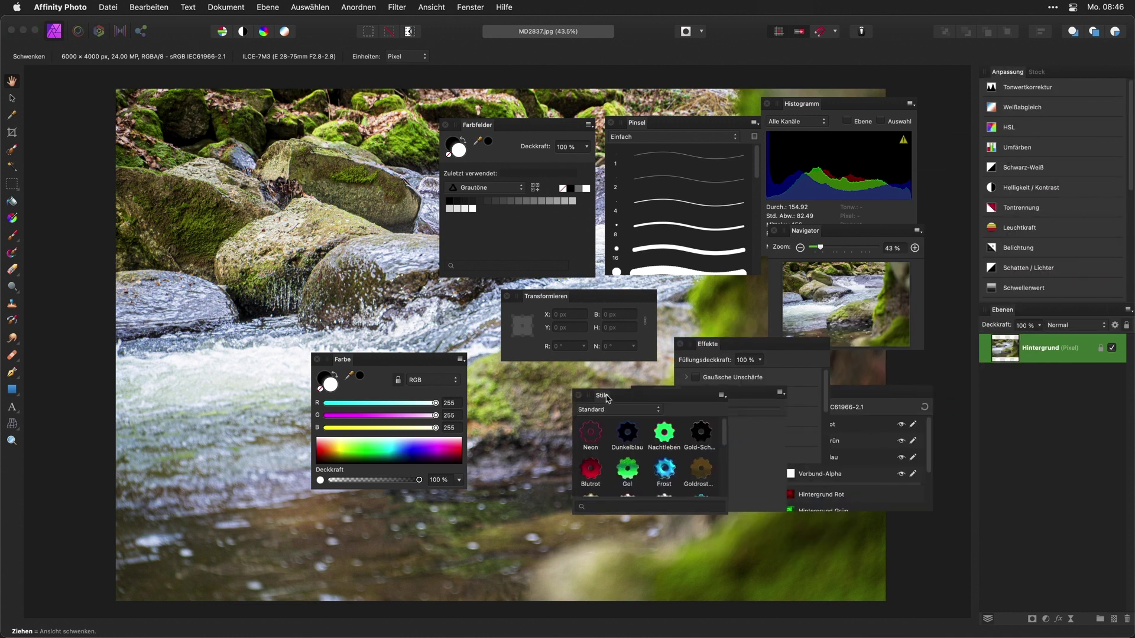
{"action": "mouse_move", "coordinate": [1039, 72]}
{"action": "left_mouse_down"}
{"action": "mouse_move", "coordinate": [843, 232]}
{"action": "mouse_move", "coordinate": [478, 400]}
{"action": "left_mouse_up"}
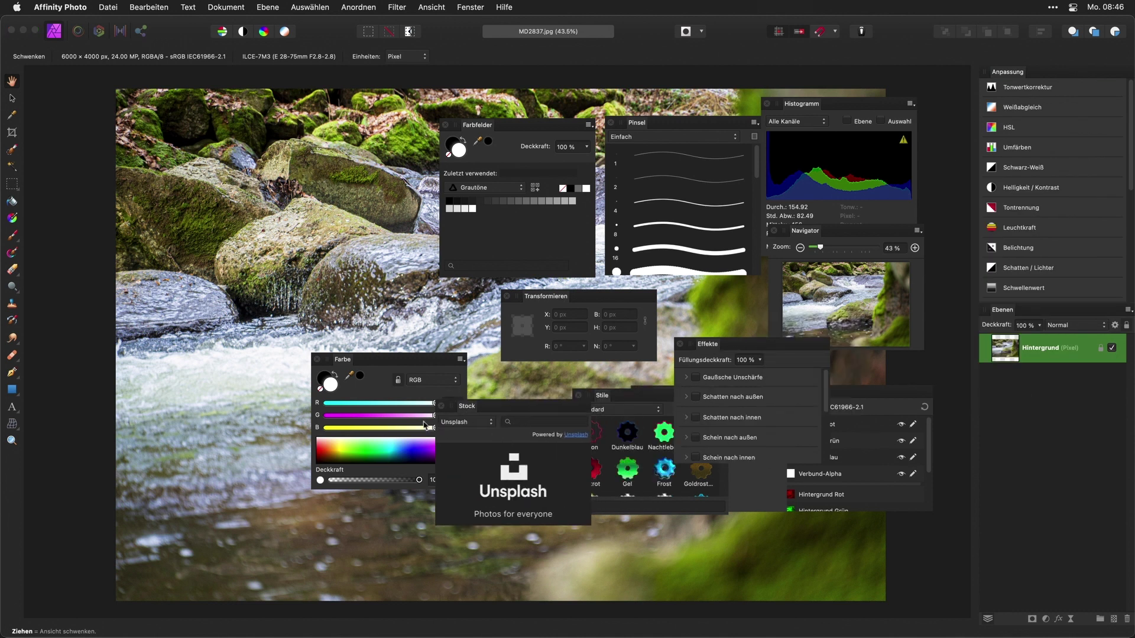
{"action": "left_click_drag", "start_coordinate": [471, 406], "coordinate": [387, 427]}
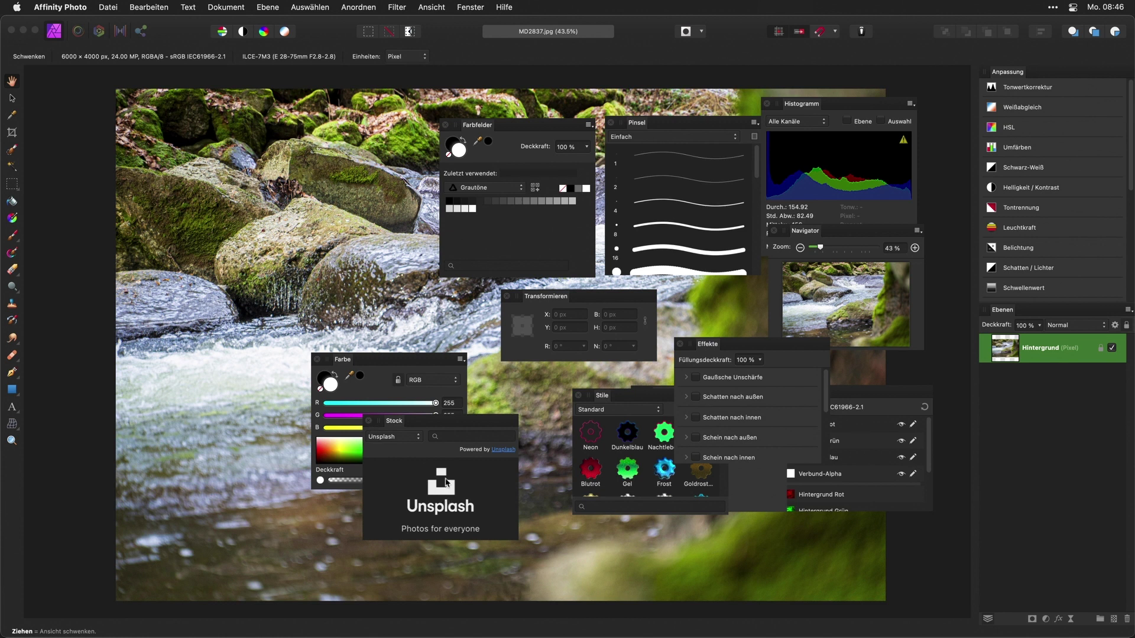
- Close the Stock, Stile, Protokoll, Effekte, Kanäle, Navigator, Histogramm, Pinsel, Transformieren and Farbfelder panels
{"action": "left_click", "coordinate": [370, 421]}
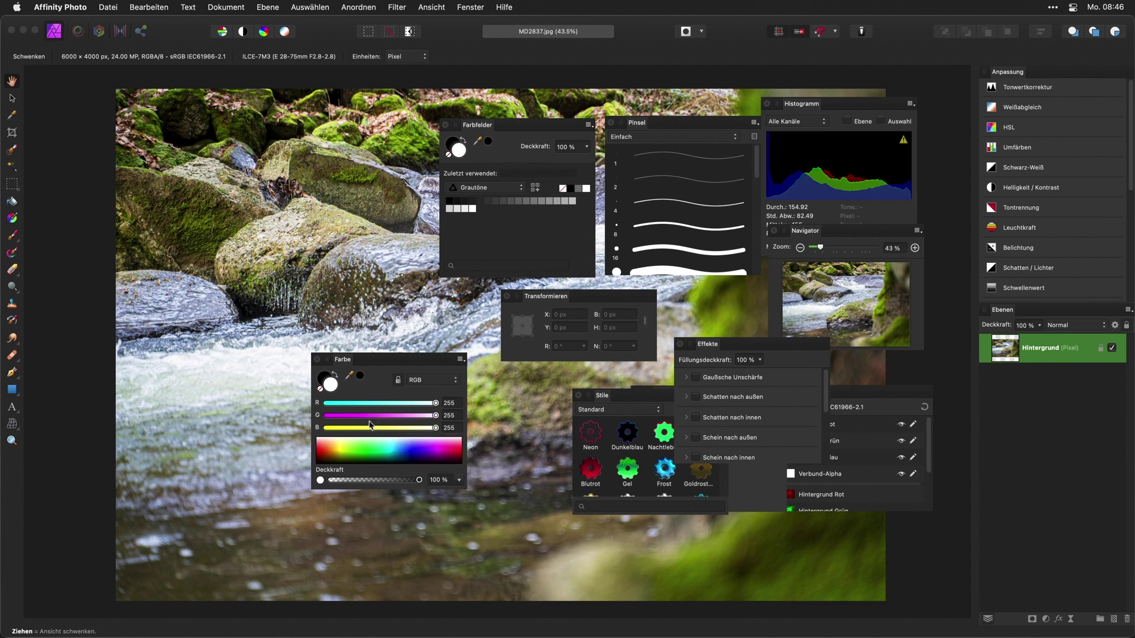
{"action": "left_click", "coordinate": [578, 396]}
{"action": "left_click", "coordinate": [636, 392]}
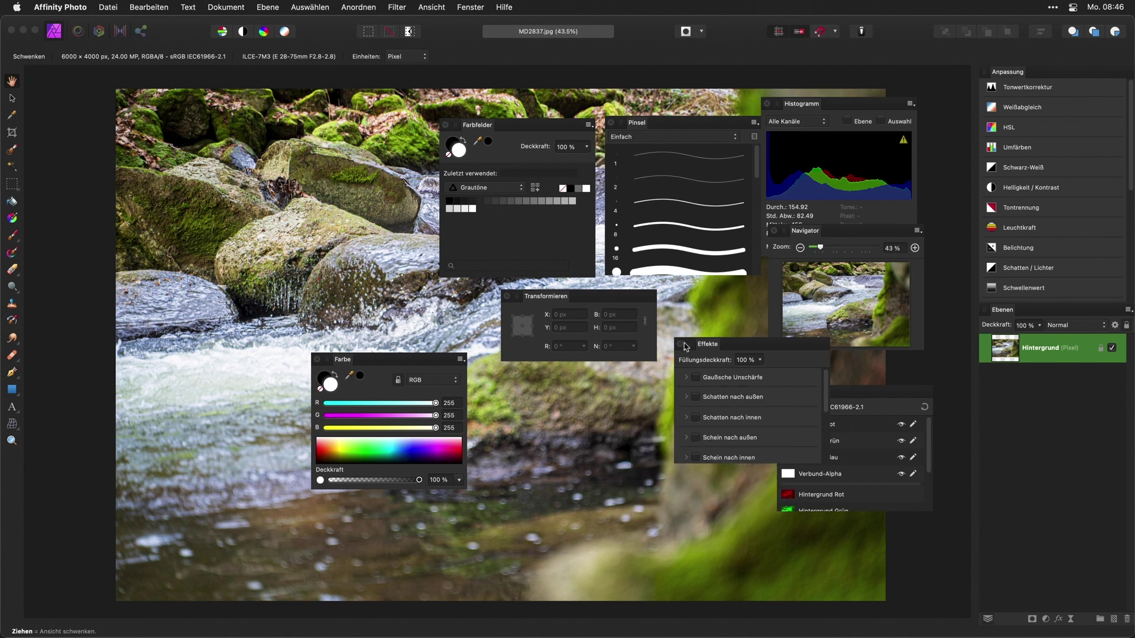
{"action": "left_click", "coordinate": [680, 343]}
{"action": "left_click", "coordinate": [783, 392]}
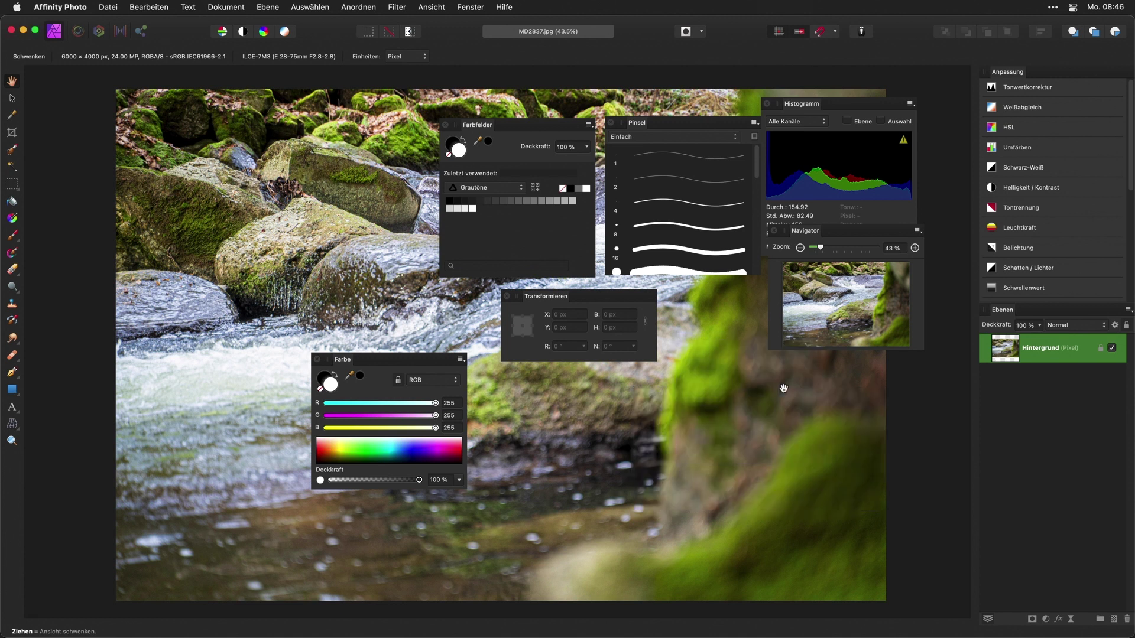
{"action": "left_click", "coordinate": [773, 231]}
{"action": "left_click", "coordinate": [769, 104]}
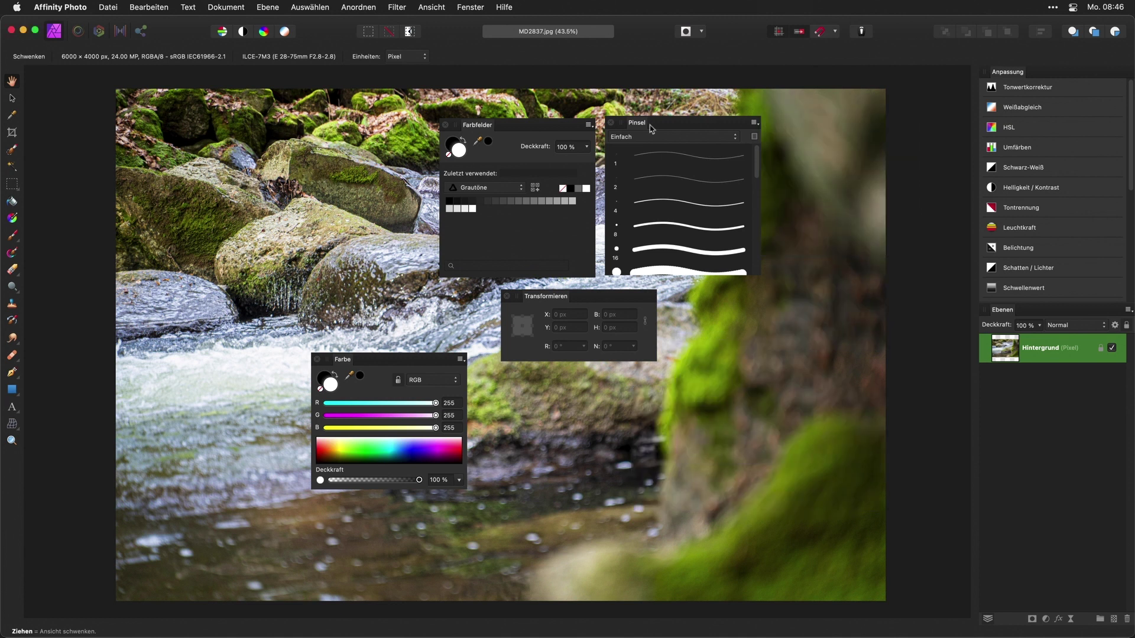
{"action": "left_click", "coordinate": [609, 122]}
{"action": "left_click", "coordinate": [507, 296]}
{"action": "left_click", "coordinate": [445, 125]}
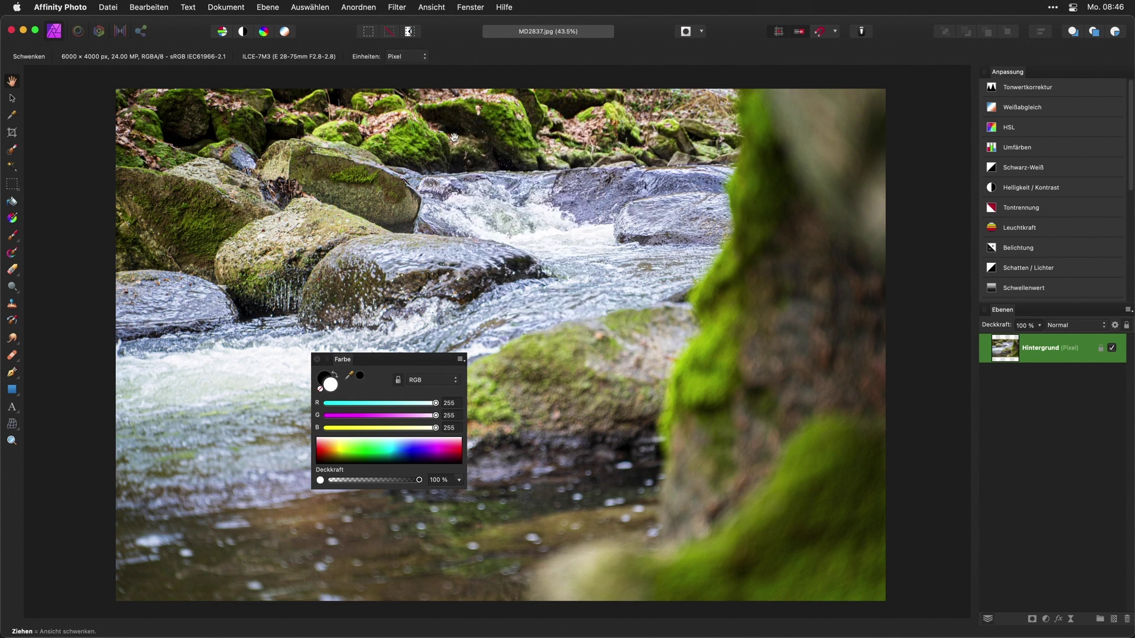
- Show the left studio and remove its Makro panel
{"action": "mouse_move", "coordinate": [357, 361]}
{"action": "left_mouse_down"}
{"action": "mouse_move", "coordinate": [768, 383]}
{"action": "mouse_move", "coordinate": [818, 335]}
{"action": "left_mouse_up"}
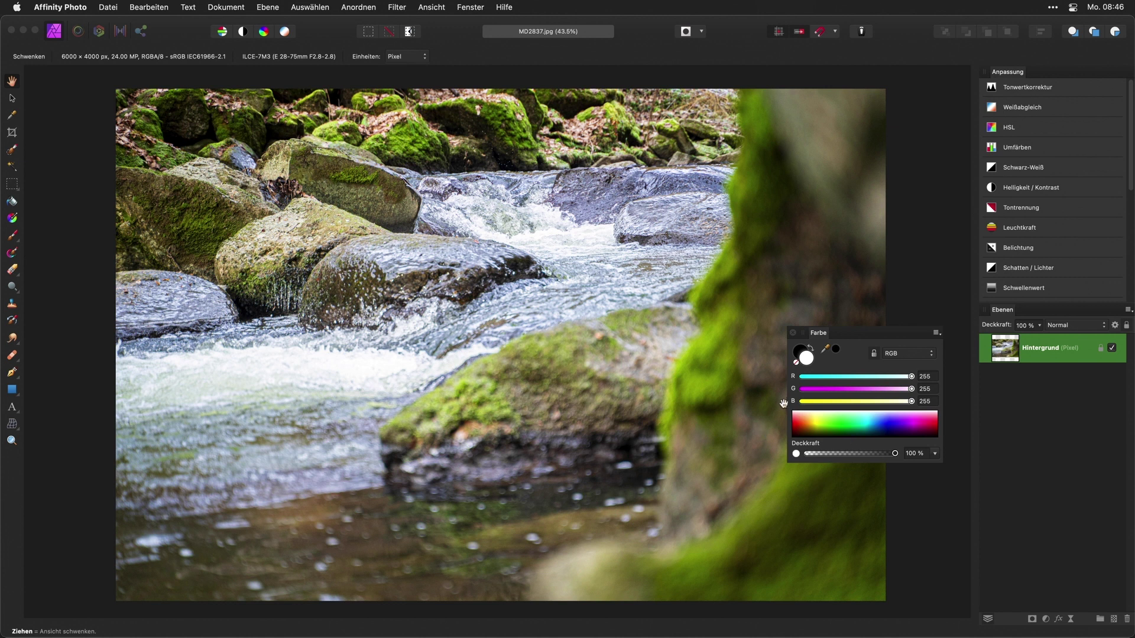
{"action": "left_click", "coordinate": [476, 8]}
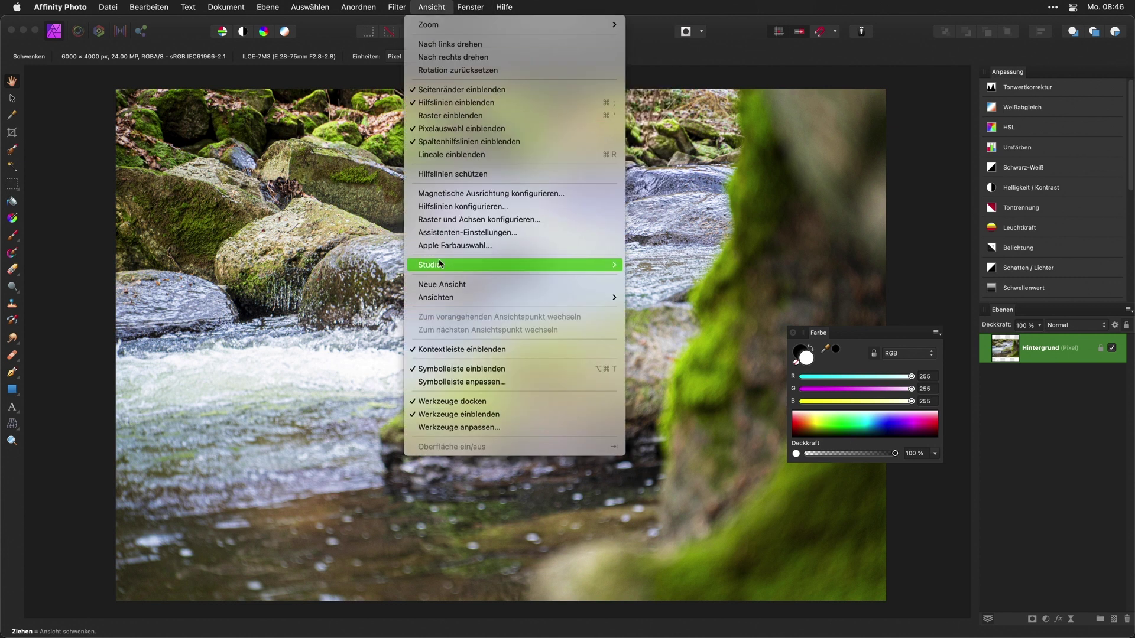
{"action": "mouse_move", "coordinate": [512, 264]}
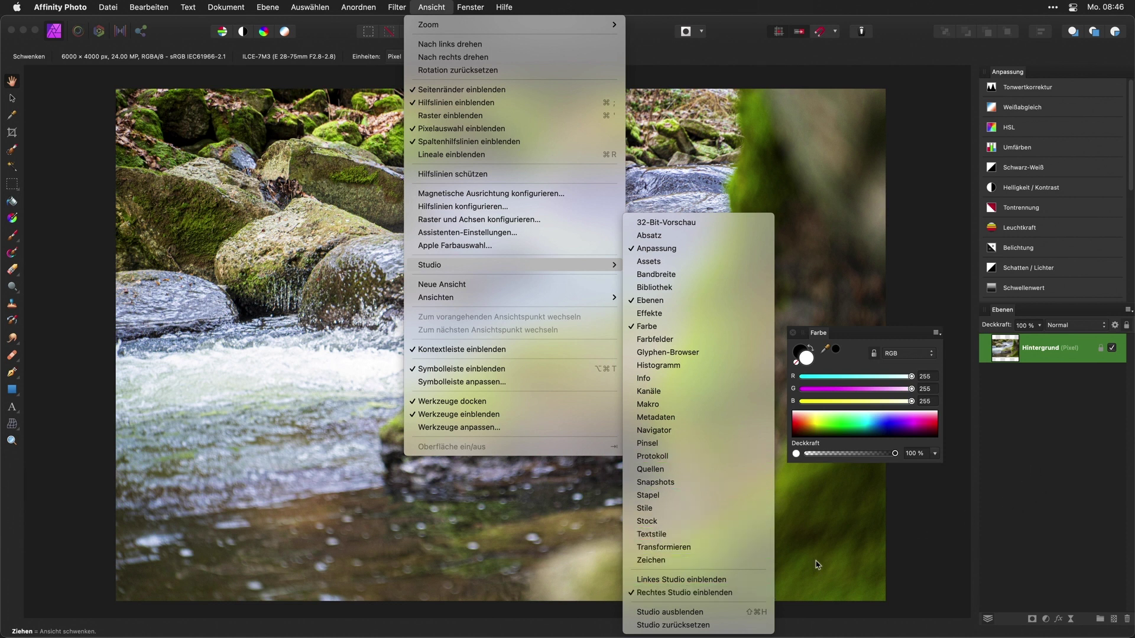
{"action": "left_click", "coordinate": [690, 580]}
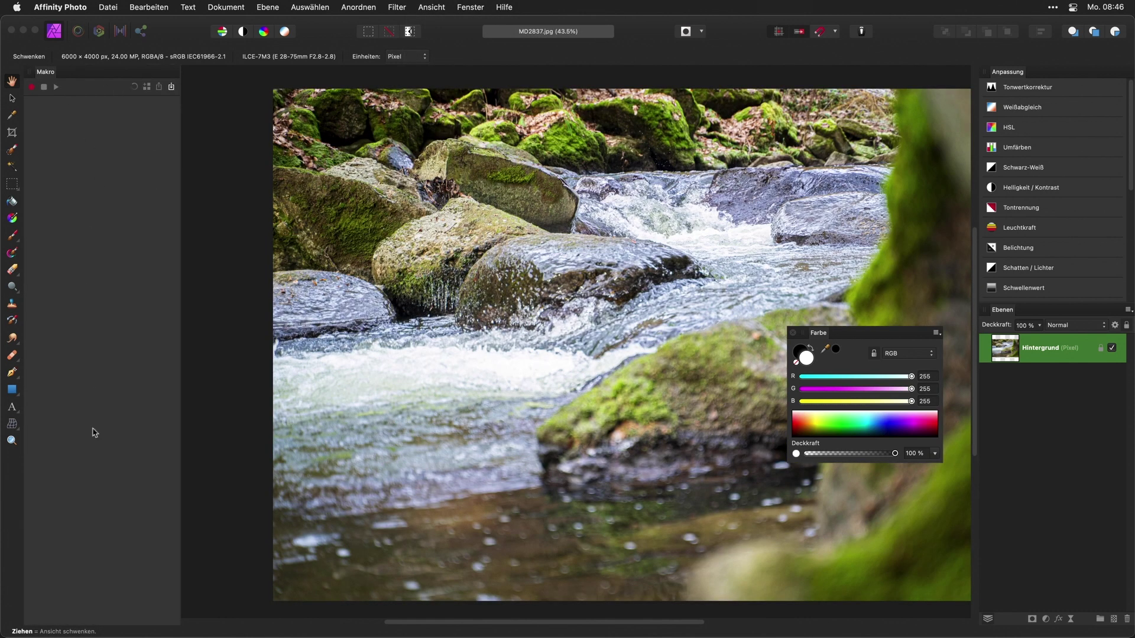
{"action": "left_click_drag", "start_coordinate": [47, 72], "coordinate": [380, 108]}
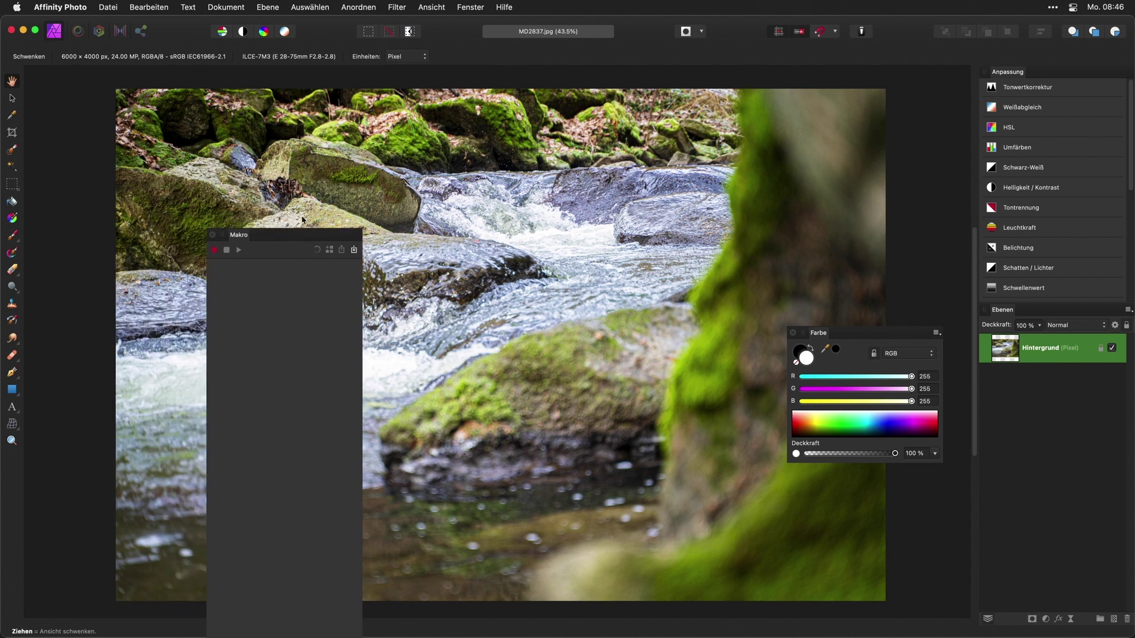
{"action": "left_click", "coordinate": [346, 123]}
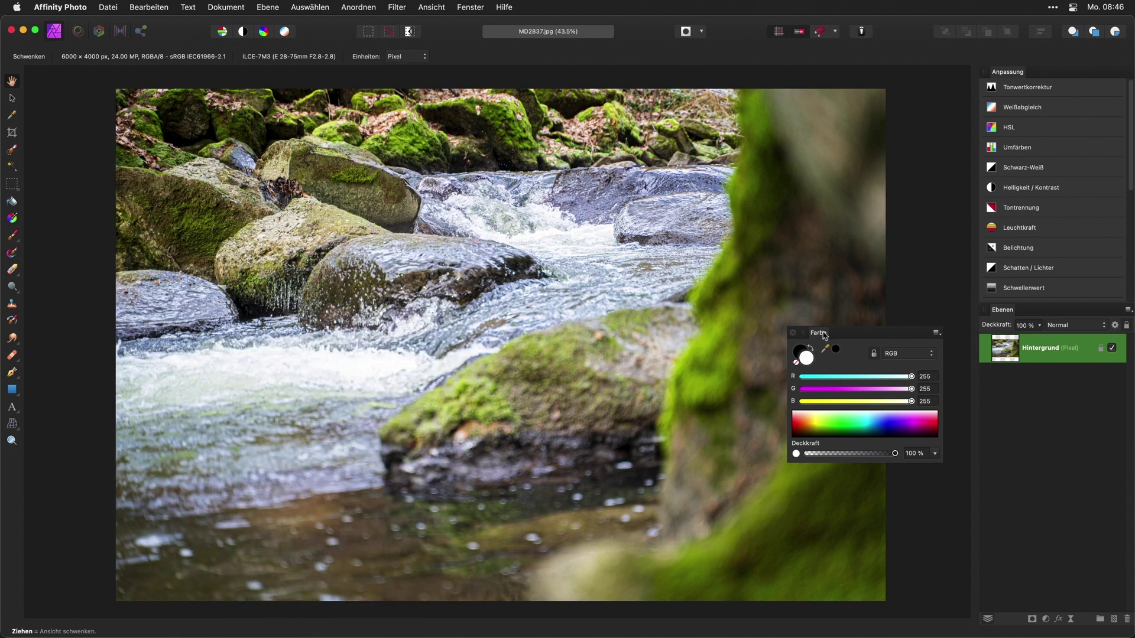
- Dock Farbe in the left studio and add the Bandbreite panel above it
{"action": "left_click_drag", "start_coordinate": [819, 333], "coordinate": [40, 254]}
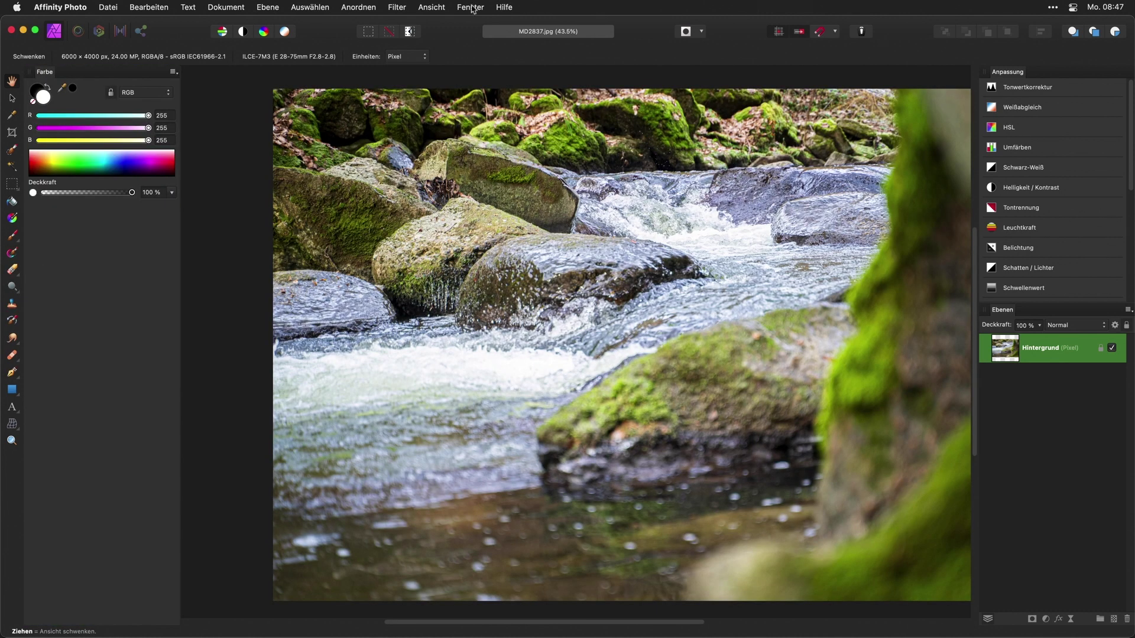
{"action": "left_click", "coordinate": [439, 9]}
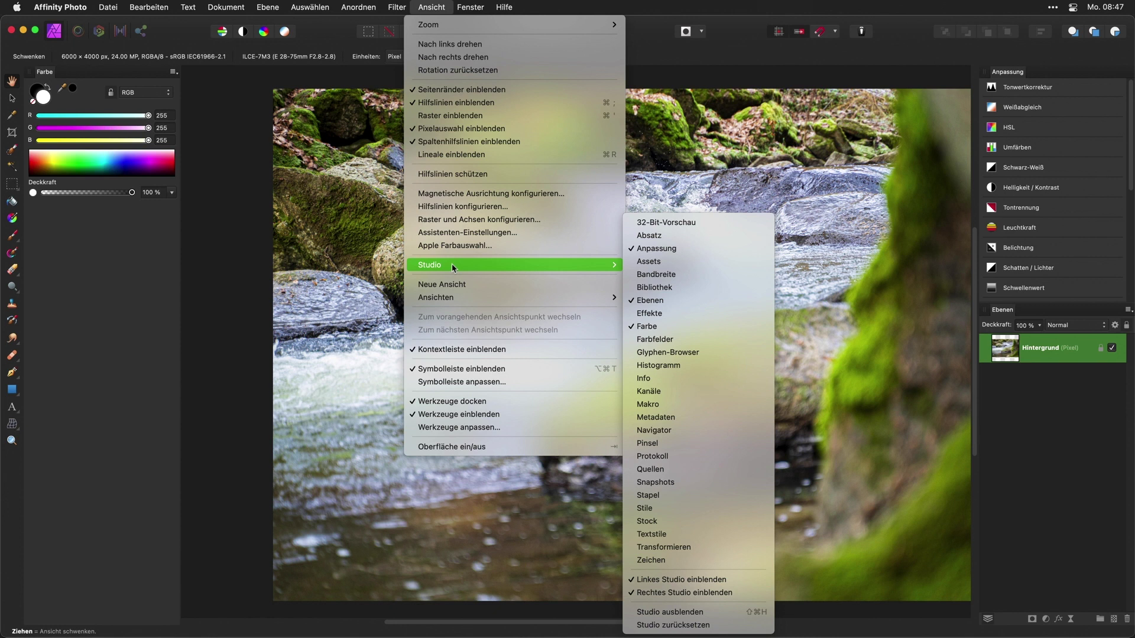
{"action": "left_click", "coordinate": [682, 278]}
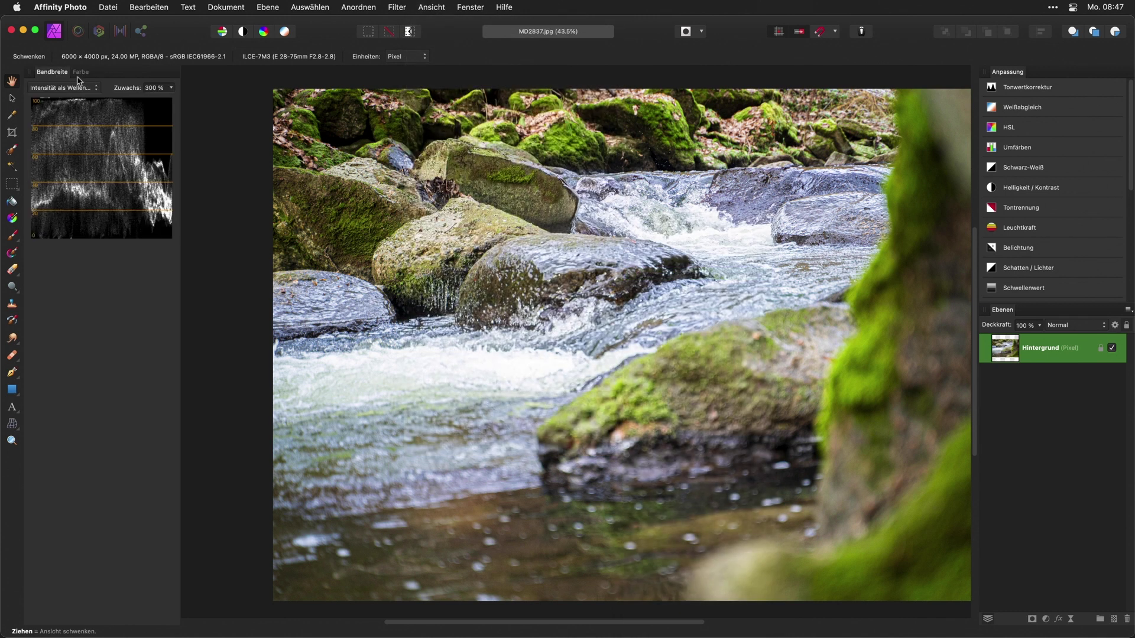
{"action": "mouse_move", "coordinate": [81, 72]}
{"action": "left_mouse_down"}
{"action": "mouse_move", "coordinate": [102, 423]}
{"action": "mouse_move", "coordinate": [62, 634]}
{"action": "mouse_move", "coordinate": [78, 249]}
{"action": "left_mouse_up"}
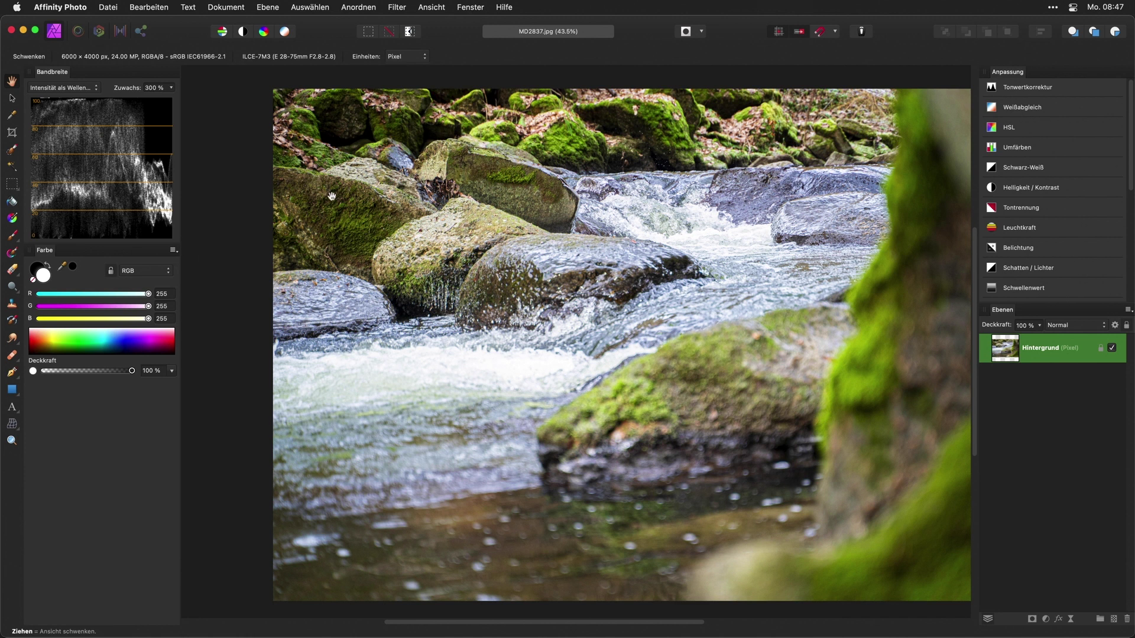
- Show the Navigator panel from Ansicht > Studio and dock it below Farbe
{"action": "left_click", "coordinate": [431, 7]}
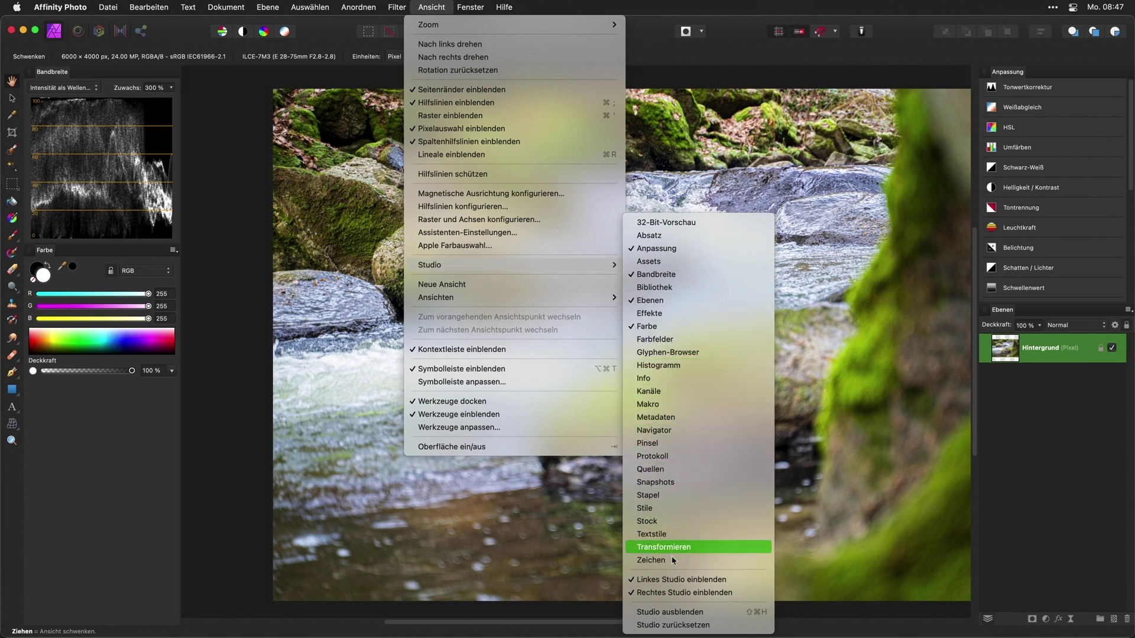
{"action": "left_click", "coordinate": [683, 436]}
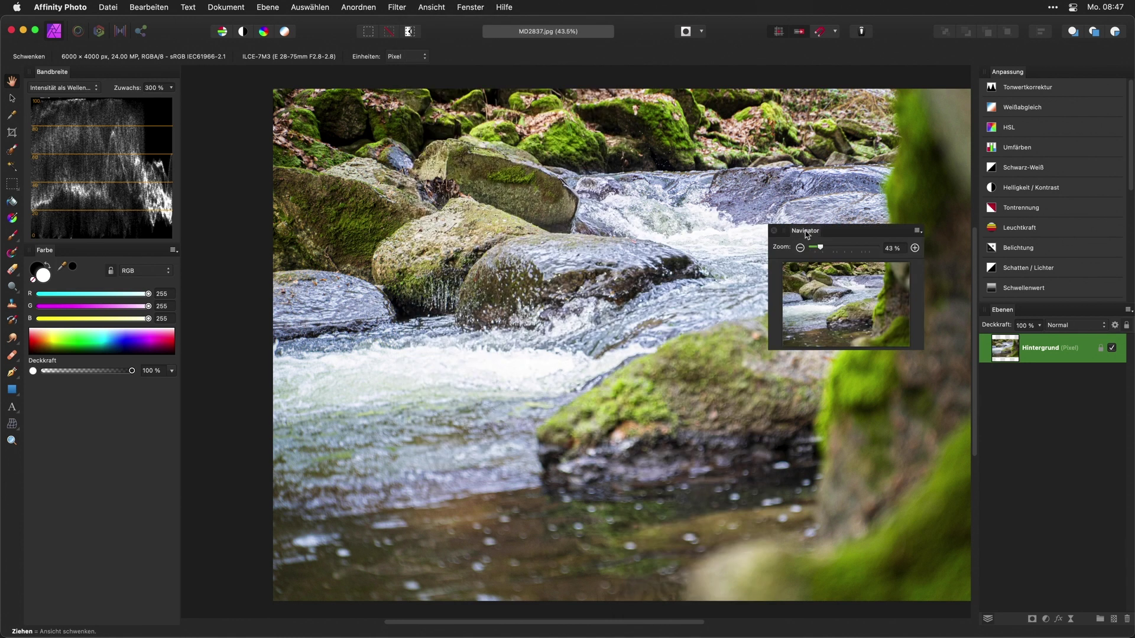
{"action": "left_click_drag", "start_coordinate": [429, 377], "coordinate": [107, 393]}
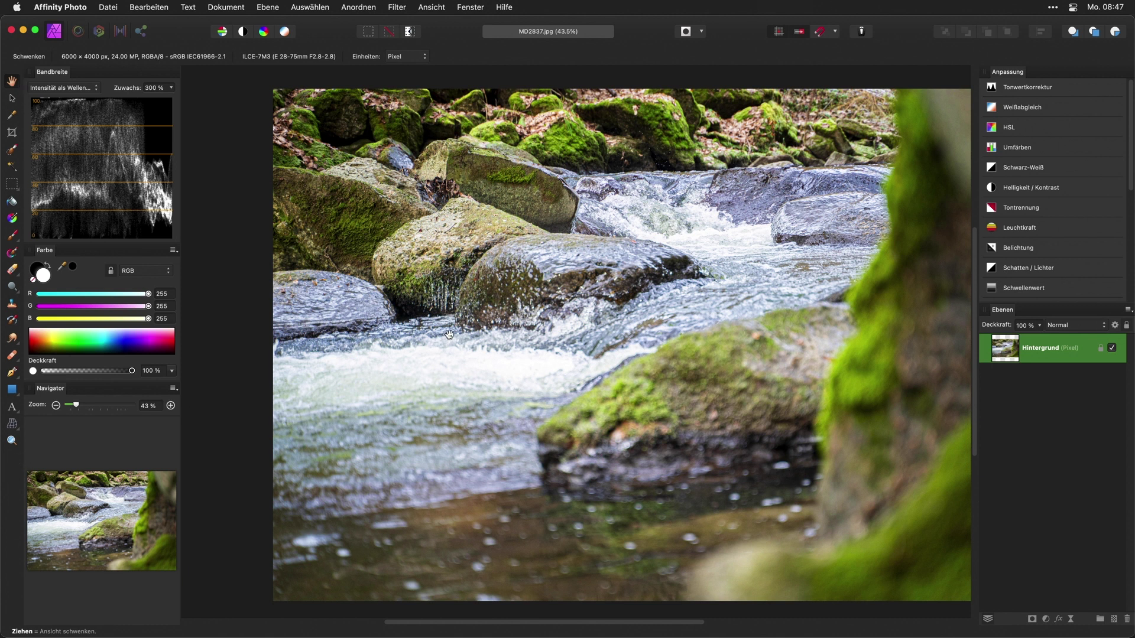
- Set Spaltenanzahl to 2 in Werkzeuge anpassen and close the dialog
{"action": "left_click", "coordinate": [430, 11]}
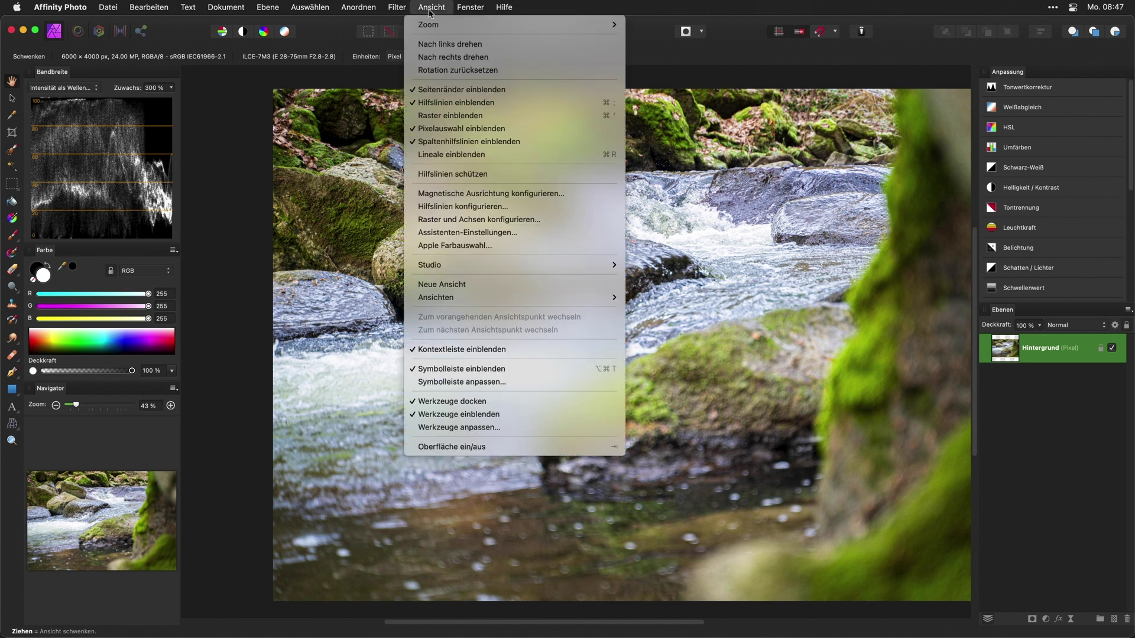
{"action": "left_click", "coordinate": [505, 428]}
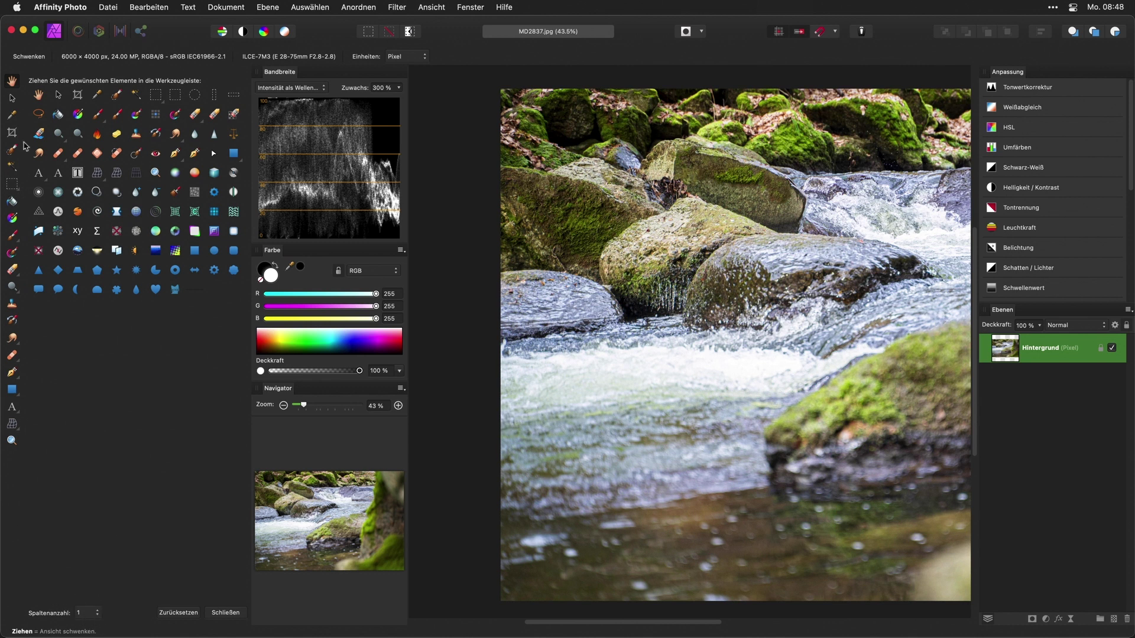
{"action": "left_click", "coordinate": [97, 613]}
{"action": "left_click", "coordinate": [87, 534]}
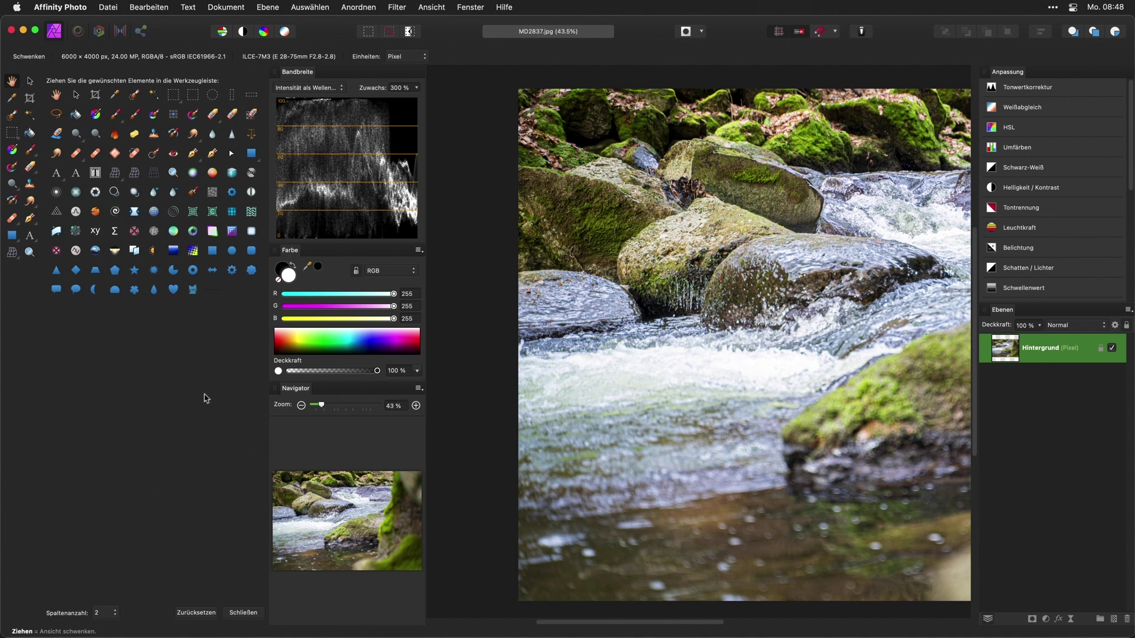
{"action": "left_click", "coordinate": [243, 613]}
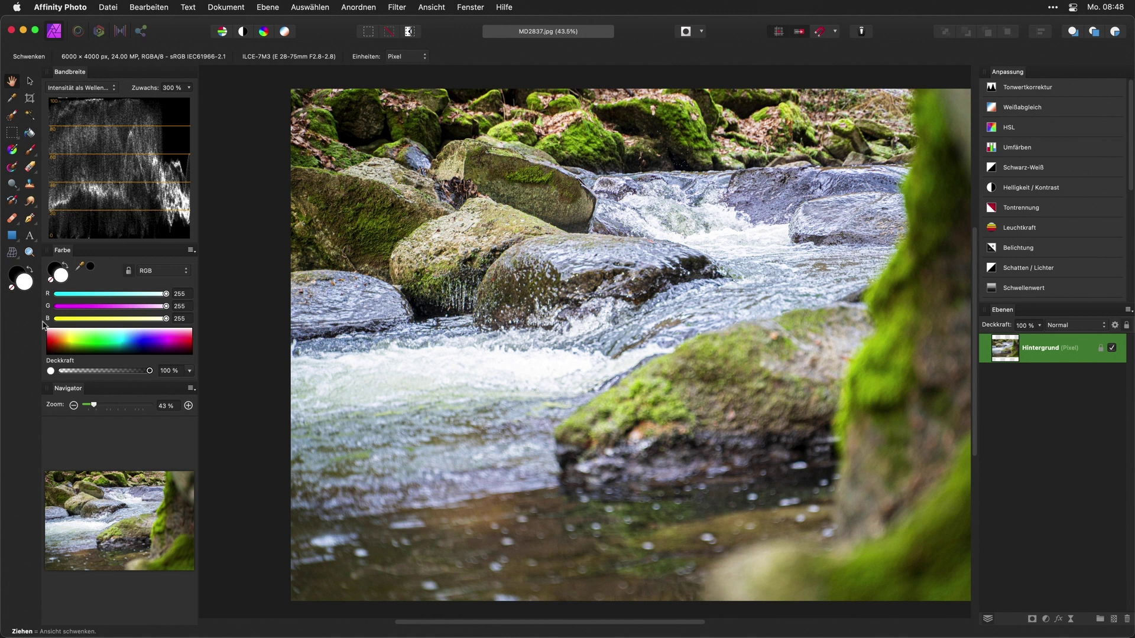
- Swap the foreground and background colours, then pan the photo with the Hand tool
{"action": "left_click", "coordinate": [67, 268]}
{"action": "left_click", "coordinate": [67, 267]}
{"action": "left_click", "coordinate": [68, 270]}
{"action": "mouse_move", "coordinate": [495, 365]}
{"action": "left_mouse_down"}
{"action": "mouse_move", "coordinate": [691, 304]}
{"action": "mouse_move", "coordinate": [522, 280]}
{"action": "left_mouse_up"}
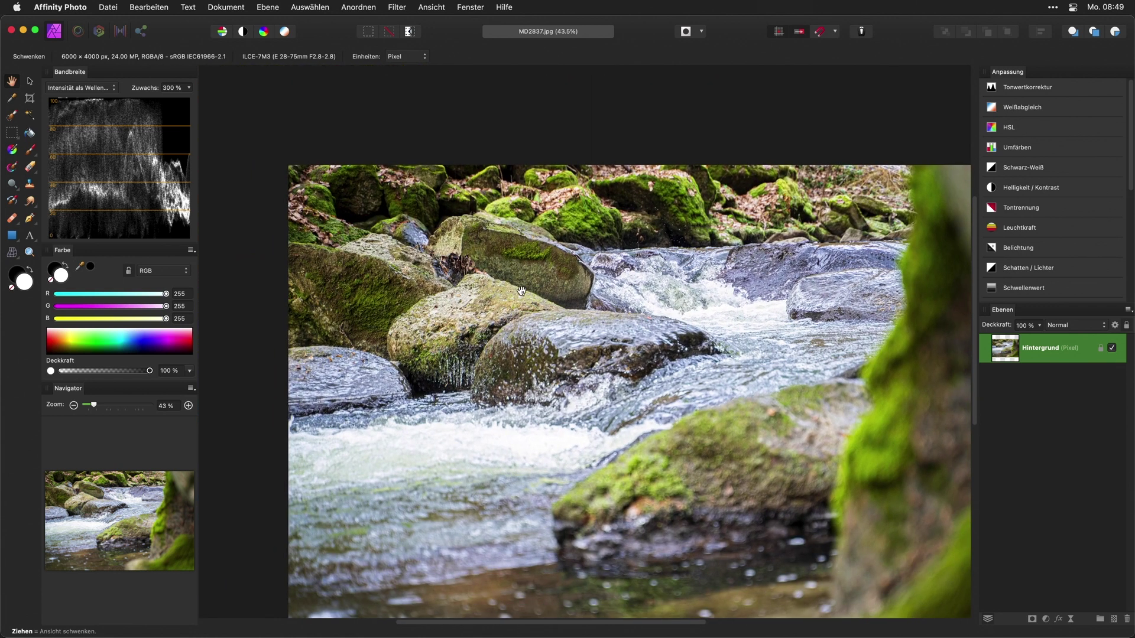
{"action": "left_click_drag", "start_coordinate": [524, 310], "coordinate": [525, 359]}
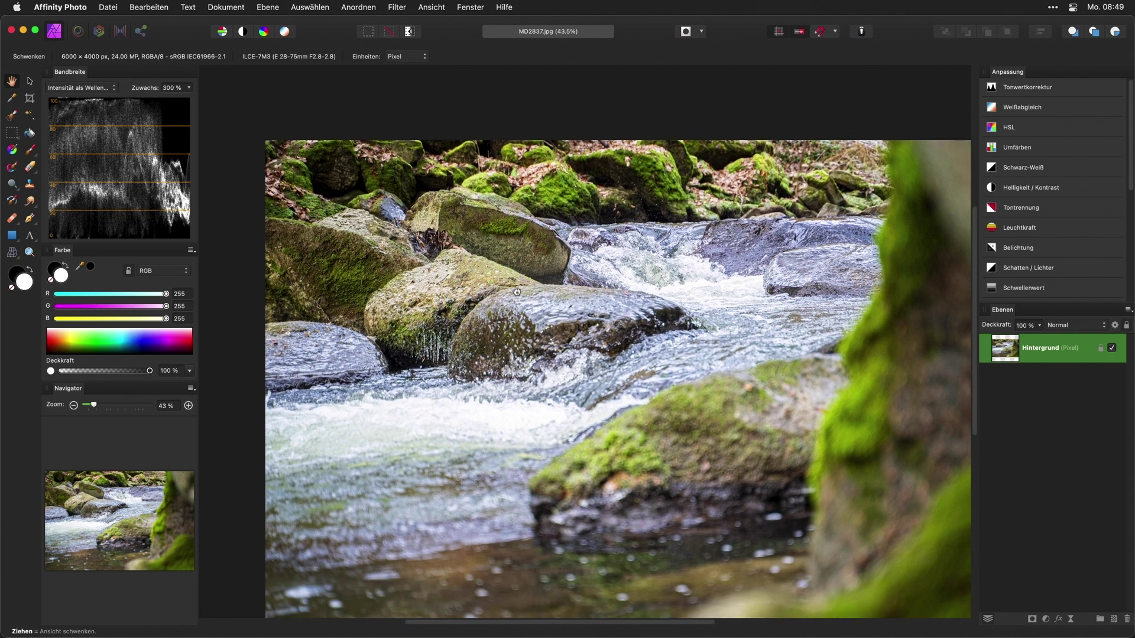
{"action": "left_click_drag", "start_coordinate": [517, 292], "coordinate": [462, 274]}
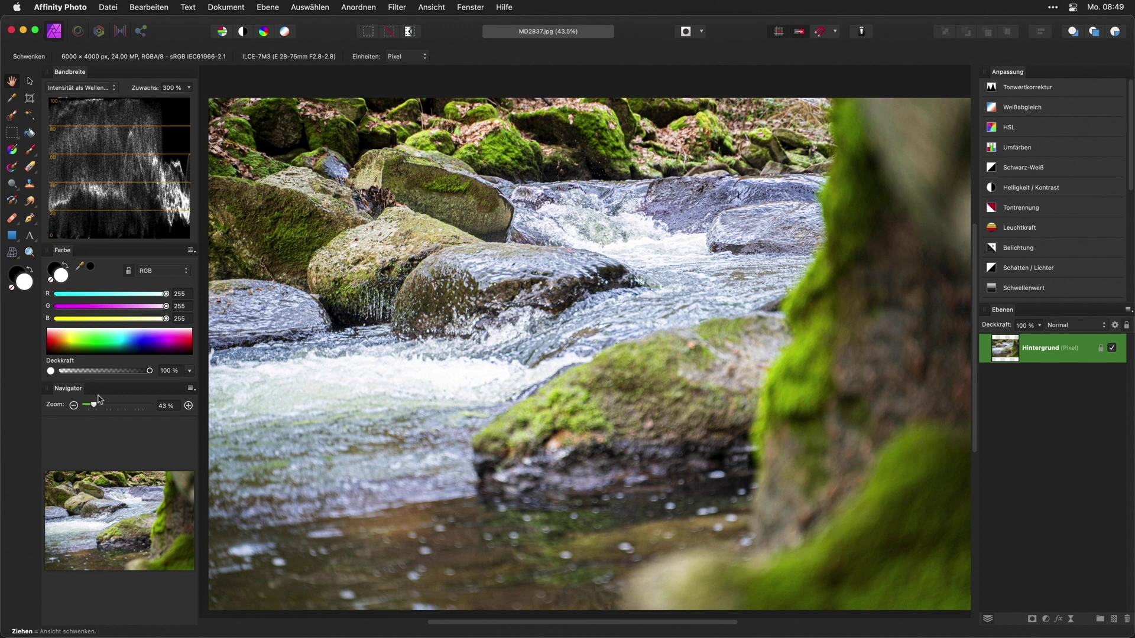
- Zoom to about 105% on the mossy rocks using the Navigator slider and view box
{"action": "left_click_drag", "start_coordinate": [94, 407], "coordinate": [132, 411]}
{"action": "left_click_drag", "start_coordinate": [390, 172], "coordinate": [638, 615]}
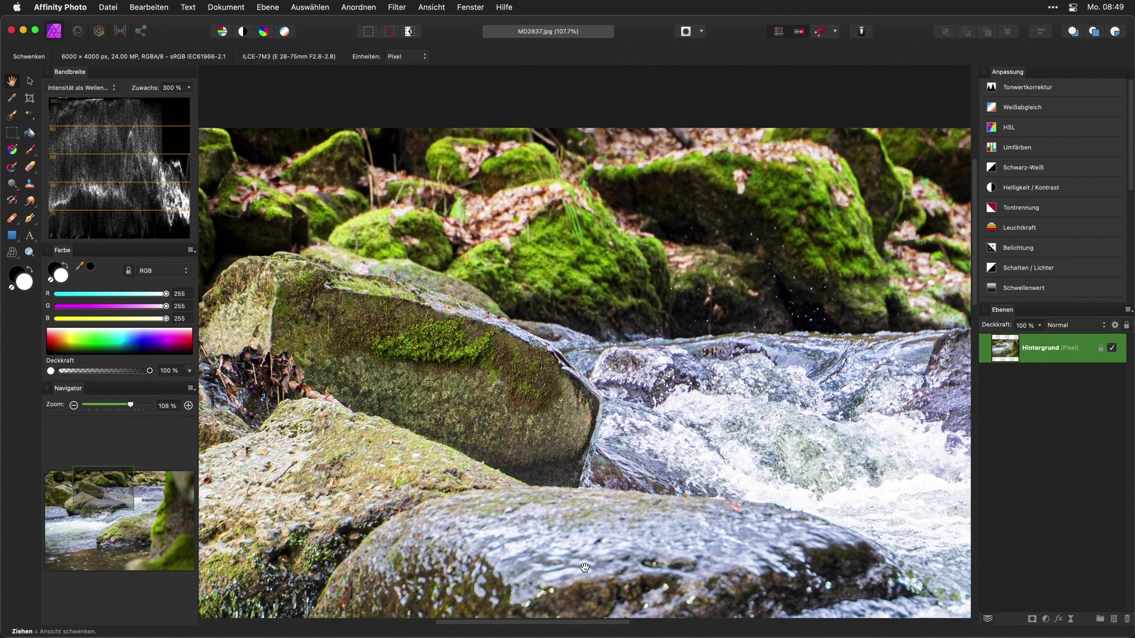
{"action": "left_click_drag", "start_coordinate": [93, 487], "coordinate": [111, 490]}
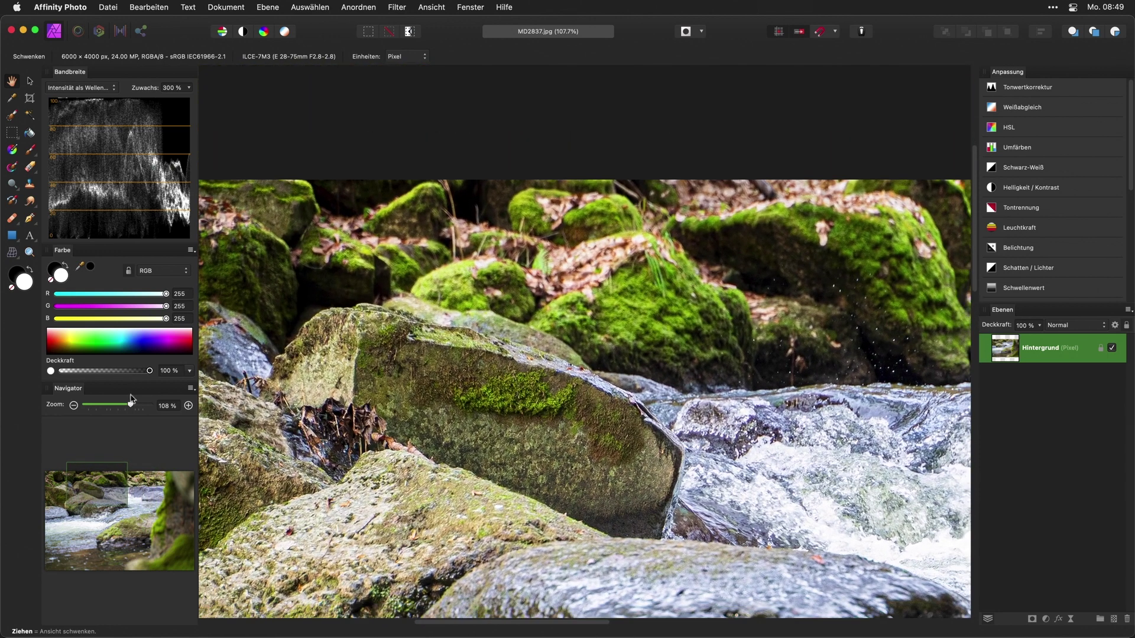
{"action": "mouse_move", "coordinate": [131, 408]}
{"action": "left_mouse_down"}
{"action": "mouse_move", "coordinate": [111, 406]}
{"action": "mouse_move", "coordinate": [128, 406]}
{"action": "left_mouse_up"}
{"action": "mouse_move", "coordinate": [114, 491]}
{"action": "left_mouse_down"}
{"action": "mouse_move", "coordinate": [125, 491]}
{"action": "mouse_move", "coordinate": [94, 480]}
{"action": "left_mouse_up"}
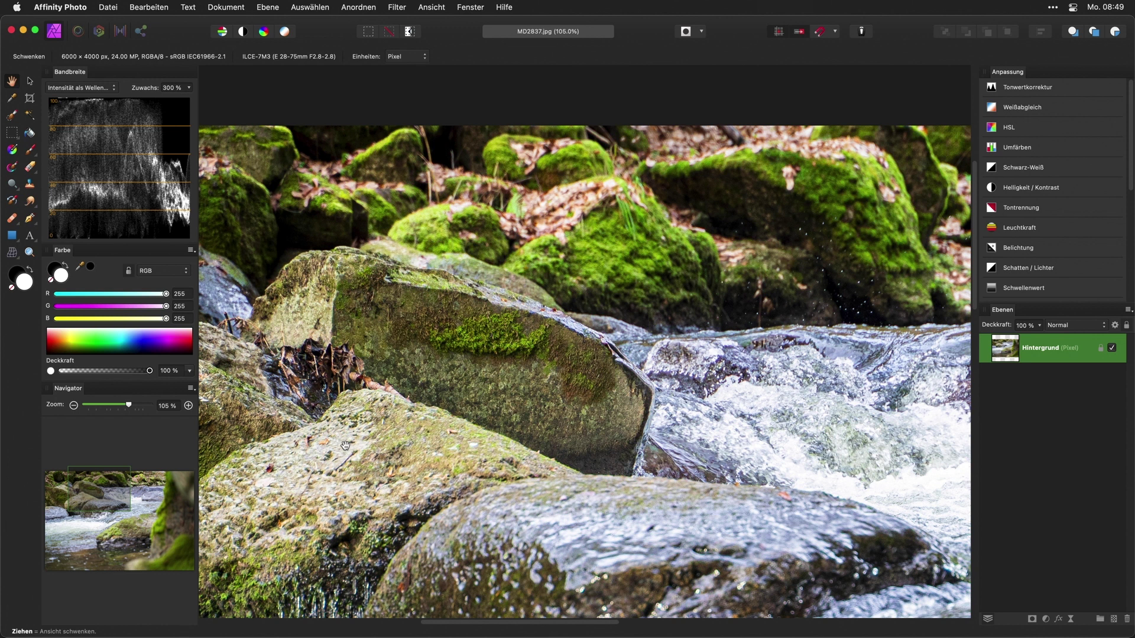
- Fit the whole photo to the window (⌘0) and pan it slightly right and down
{"action": "key", "text": "super+0"}
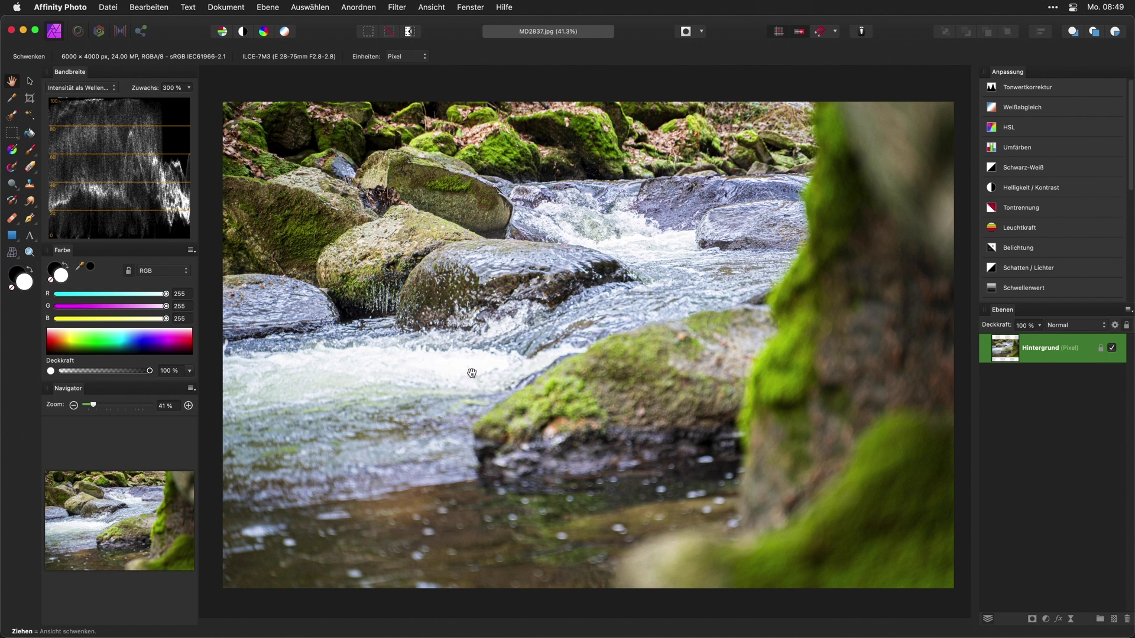
{"action": "key", "text": "z"}
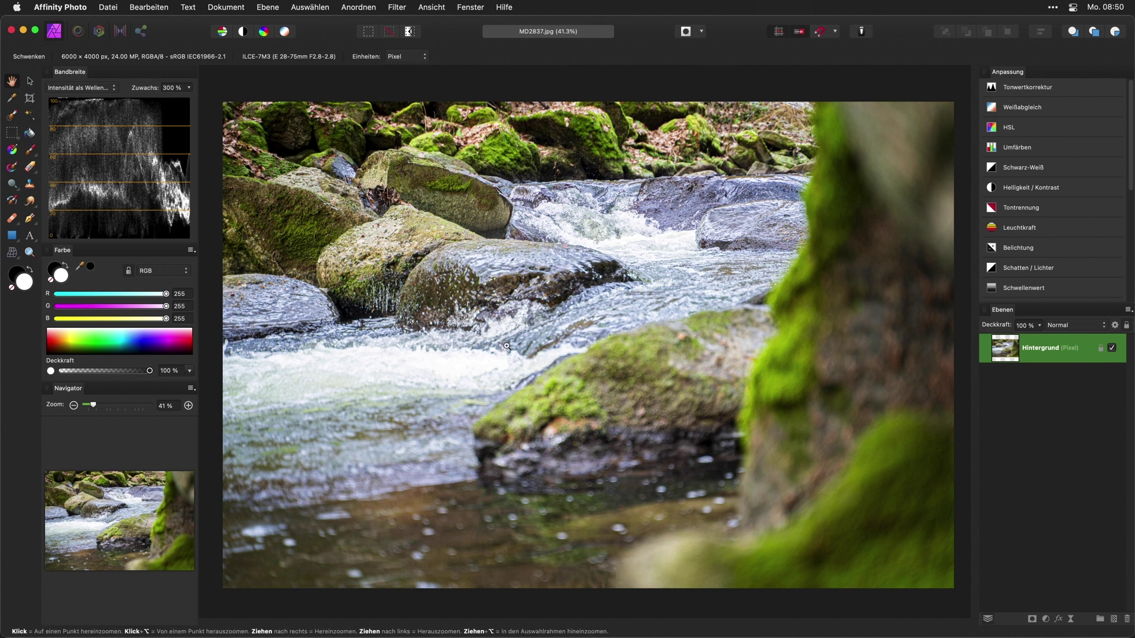
{"action": "key", "text": "h"}
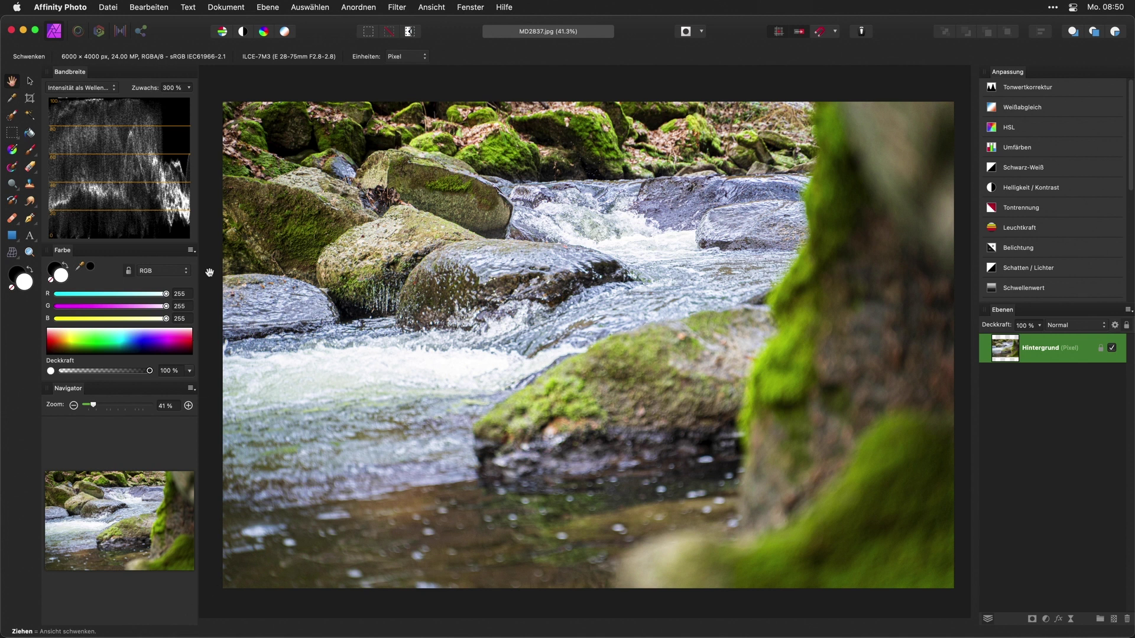
{"action": "mouse_move", "coordinate": [600, 388]}
{"action": "left_mouse_down"}
{"action": "mouse_move", "coordinate": [513, 485]}
{"action": "mouse_move", "coordinate": [545, 397]}
{"action": "left_mouse_up"}
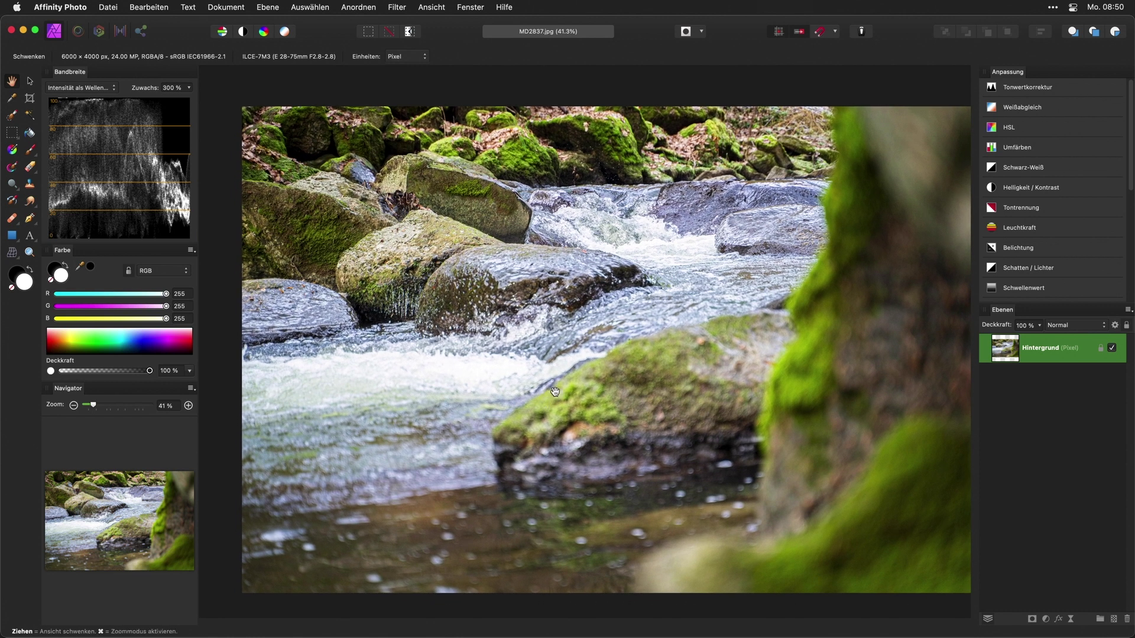
{"action": "key", "text": "super"}
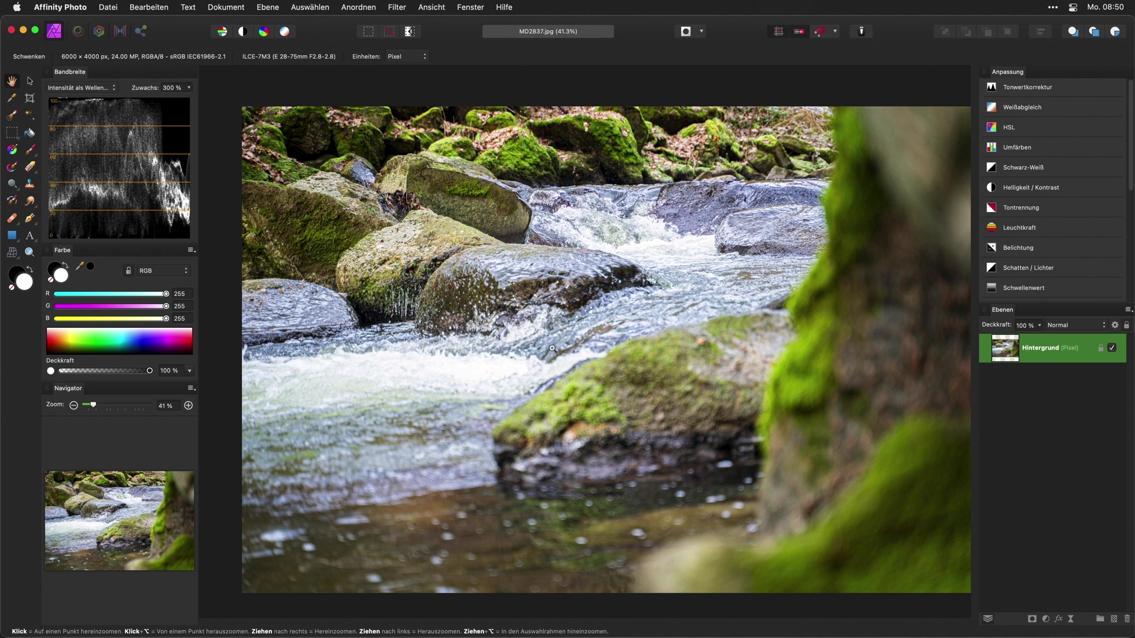
- Zoom to 100%, further in, back to about 58%, and pan across the mossy rocks
{"action": "mouse_move", "coordinate": [547, 346]}
{"action": "left_mouse_down"}
{"action": "mouse_move", "coordinate": [768, 356]}
{"action": "mouse_move", "coordinate": [462, 361]}
{"action": "mouse_move", "coordinate": [475, 362]}
{"action": "left_mouse_up"}
{"action": "left_click_drag", "start_coordinate": [494, 202], "coordinate": [878, 232]}
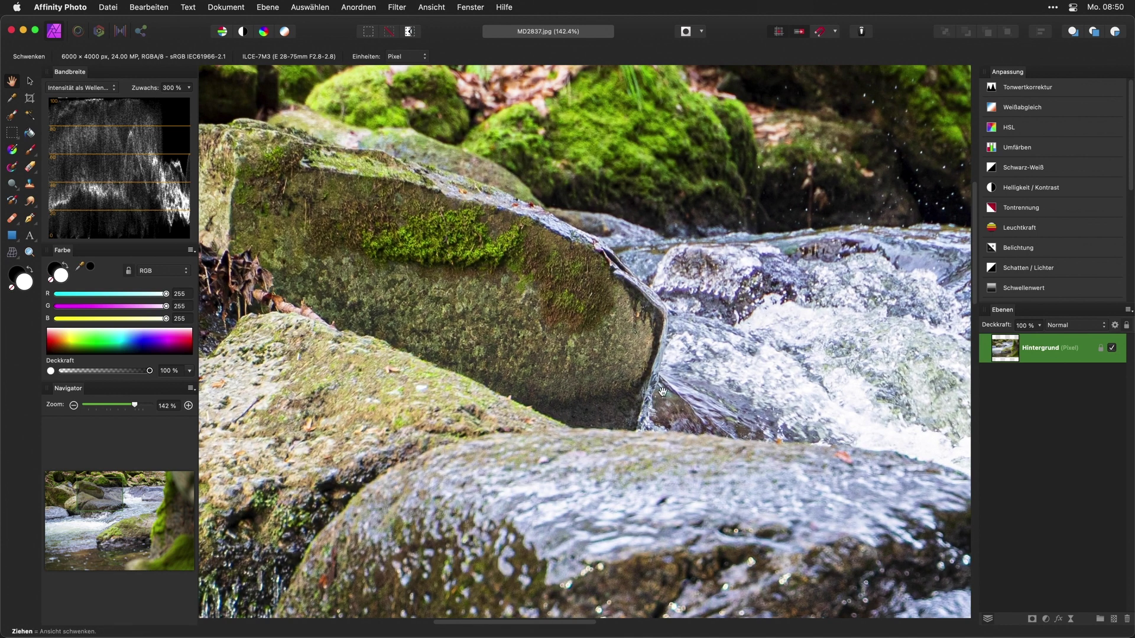
{"action": "mouse_move", "coordinate": [703, 333]}
{"action": "left_mouse_down"}
{"action": "mouse_move", "coordinate": [534, 316]}
{"action": "mouse_move", "coordinate": [618, 309]}
{"action": "left_mouse_up"}
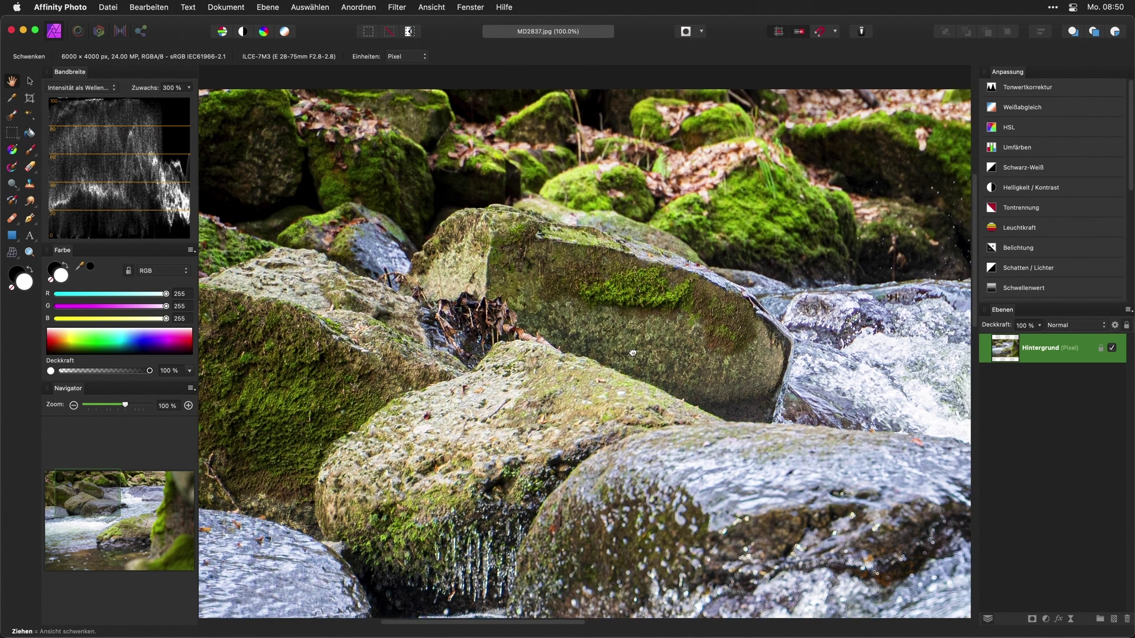
{"action": "left_click_drag", "start_coordinate": [478, 375], "coordinate": [390, 415]}
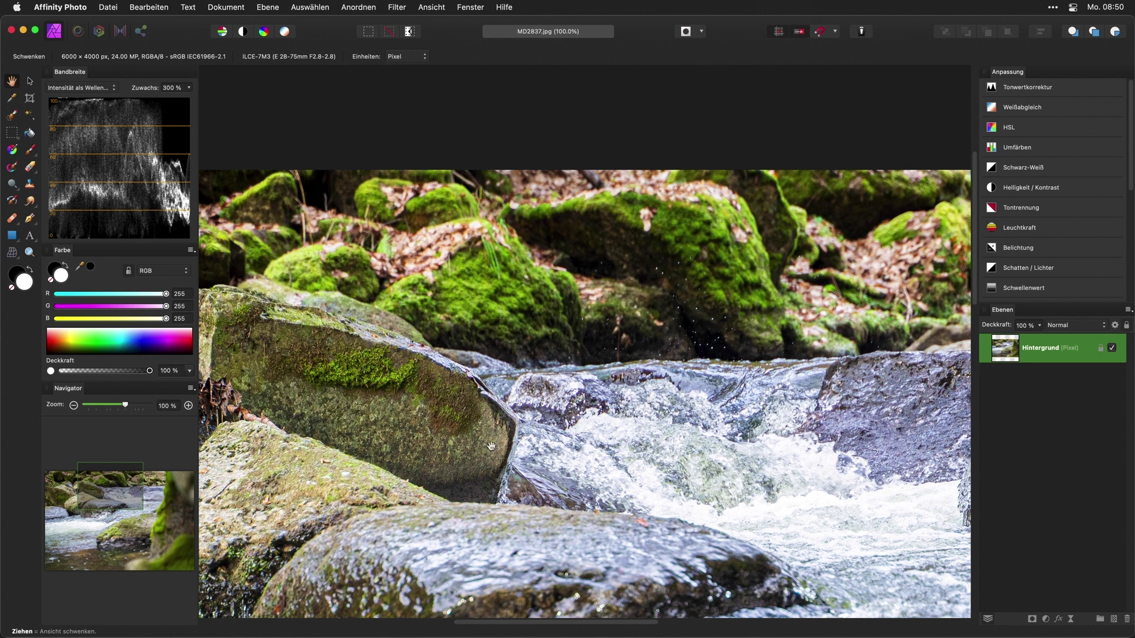
{"action": "mouse_move", "coordinate": [428, 407]}
{"action": "left_mouse_down"}
{"action": "mouse_move", "coordinate": [458, 438]}
{"action": "mouse_move", "coordinate": [535, 418]}
{"action": "left_mouse_up"}
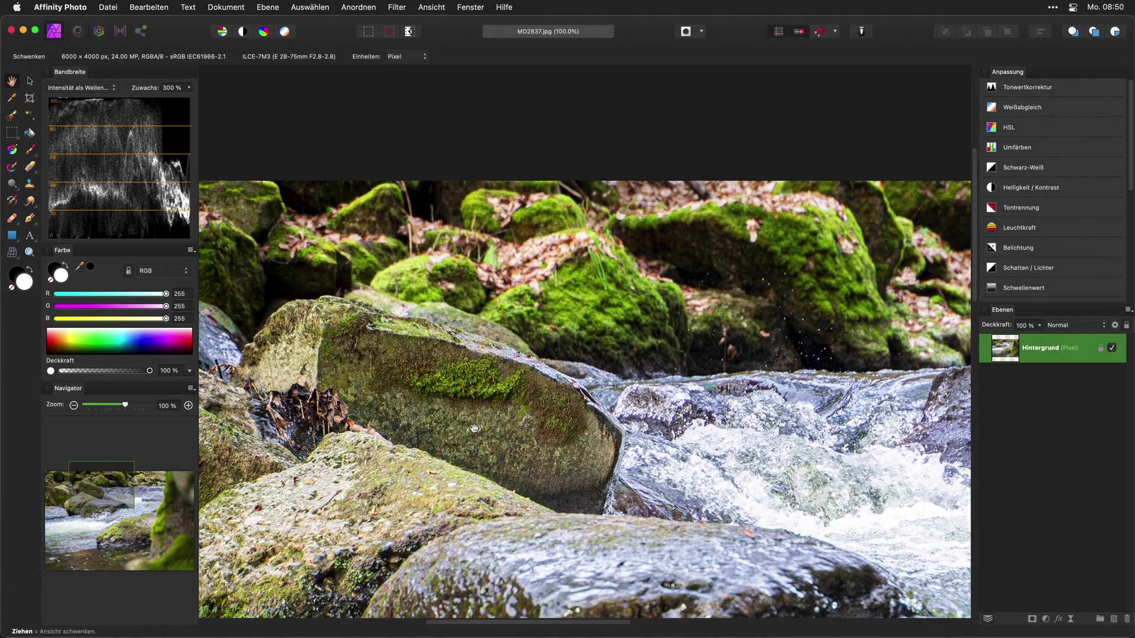
{"action": "left_click_drag", "start_coordinate": [476, 411], "coordinate": [1037, 368]}
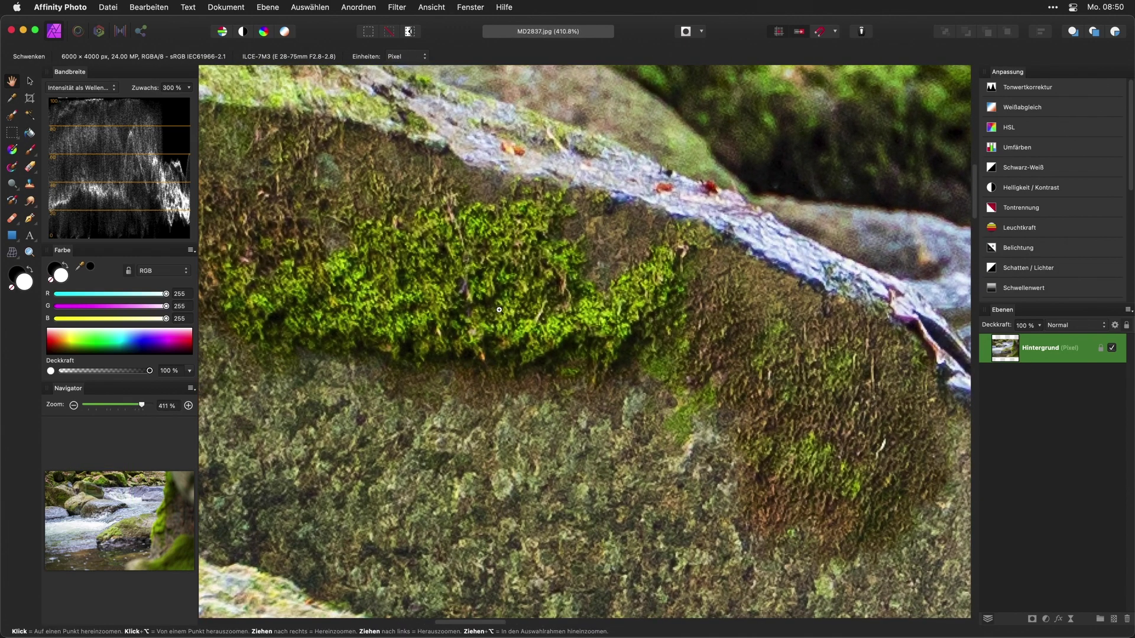
- Zoom tightly into the moss patch to about 1675%
{"action": "left_click_drag", "start_coordinate": [499, 310], "coordinate": [956, 294]}
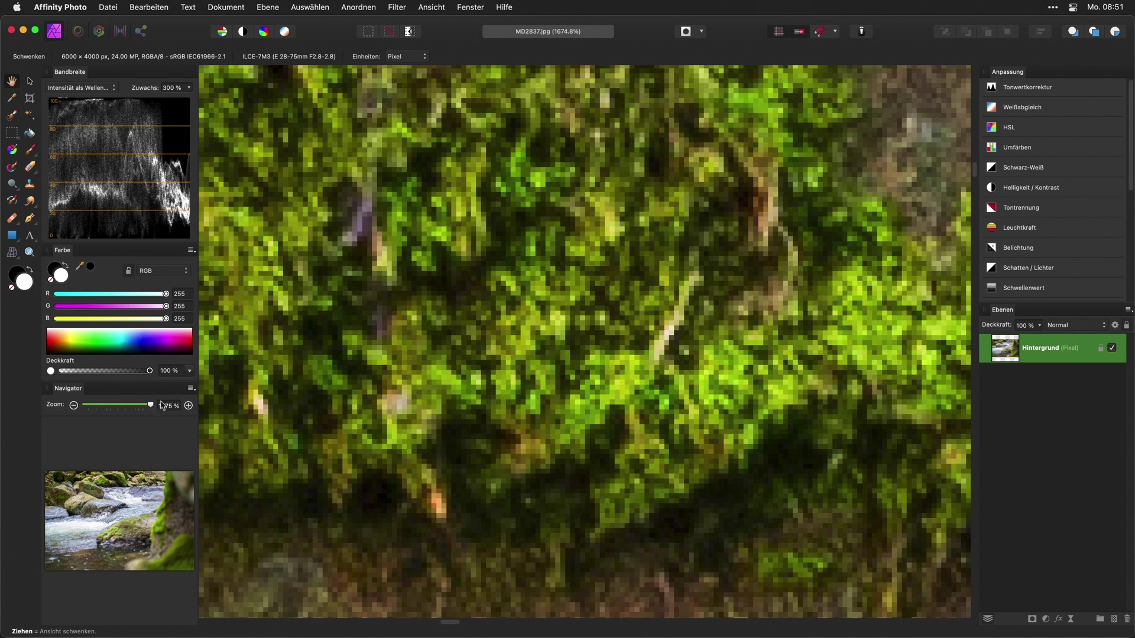
{"action": "scroll", "coordinate": [617, 314], "scroll_direction": "up", "scroll_amount": 5}
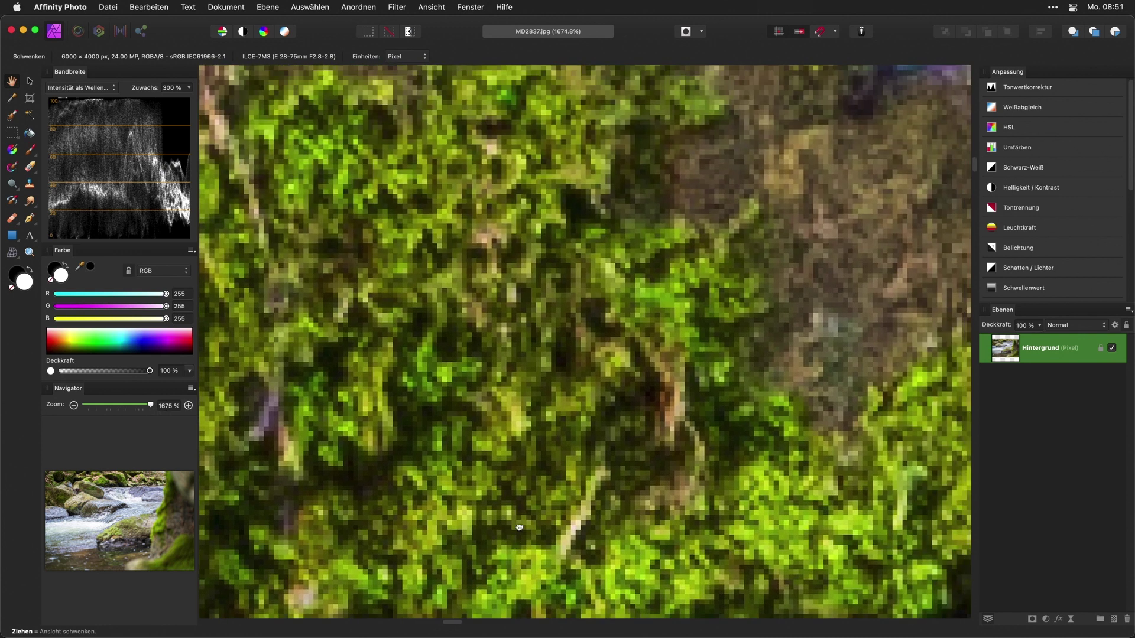
{"action": "scroll", "coordinate": [609, 301], "scroll_direction": "up", "scroll_amount": 2}
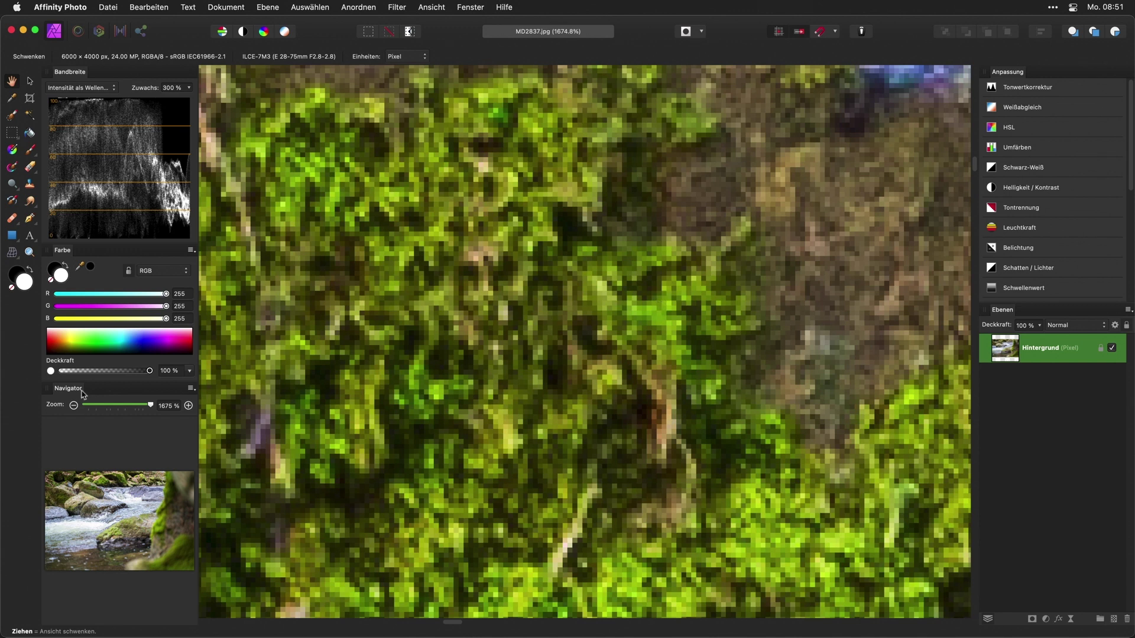
- Close the floating Navigator panel and dock the Zeichen panel below Farbe
{"action": "left_click_drag", "start_coordinate": [71, 393], "coordinate": [463, 275]}
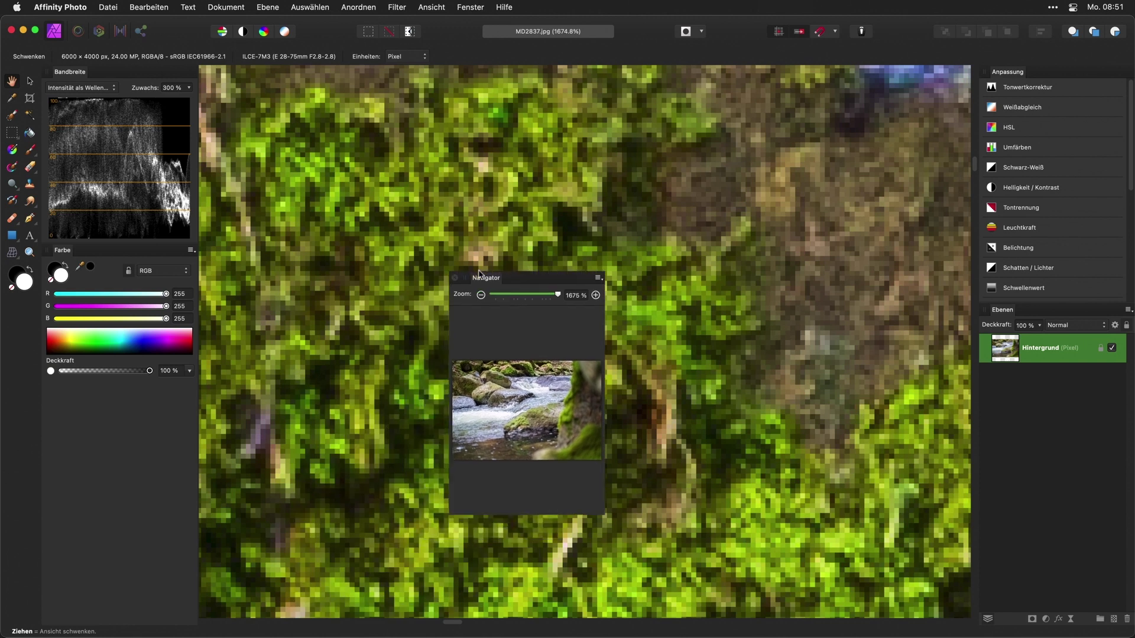
{"action": "left_click", "coordinate": [456, 272]}
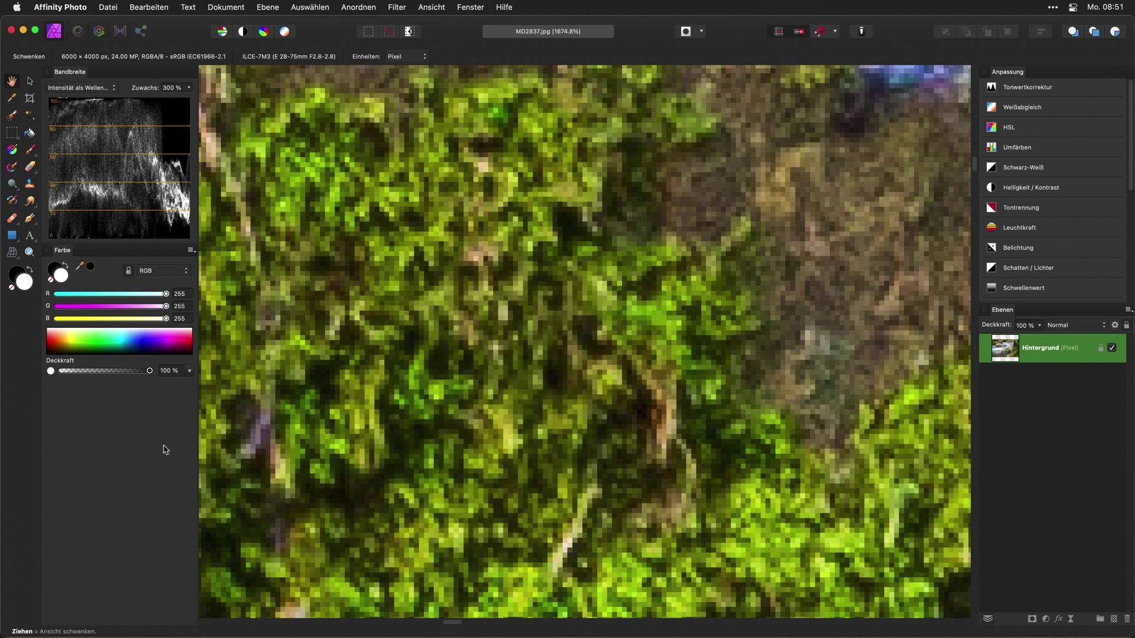
{"action": "left_click", "coordinate": [432, 7]}
{"action": "mouse_move", "coordinate": [514, 264]}
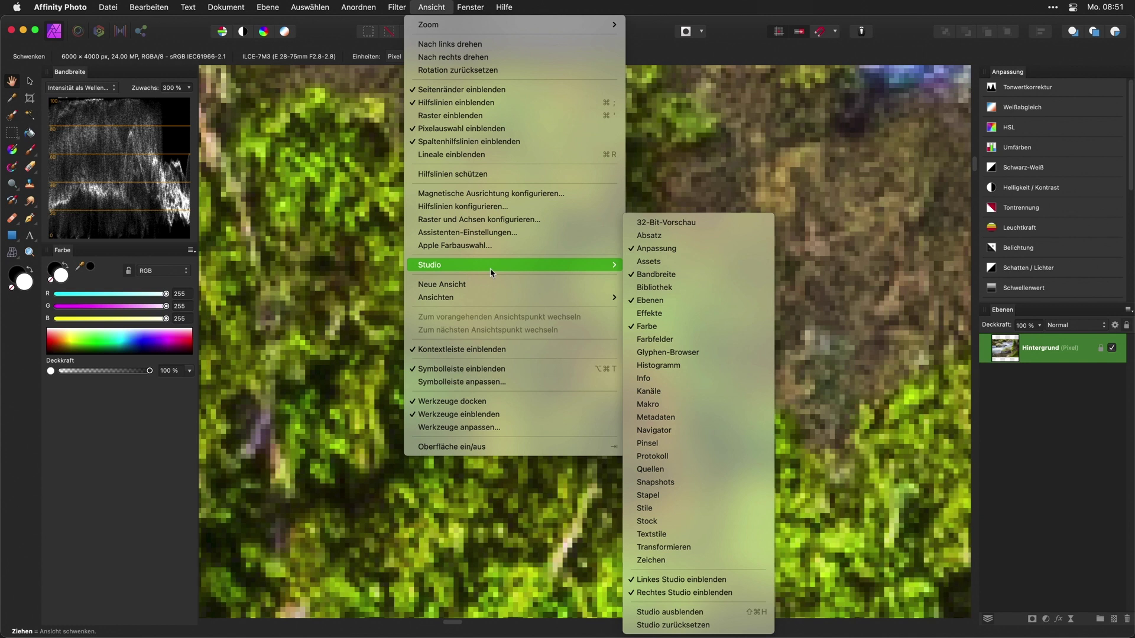
{"action": "left_click", "coordinate": [660, 560]}
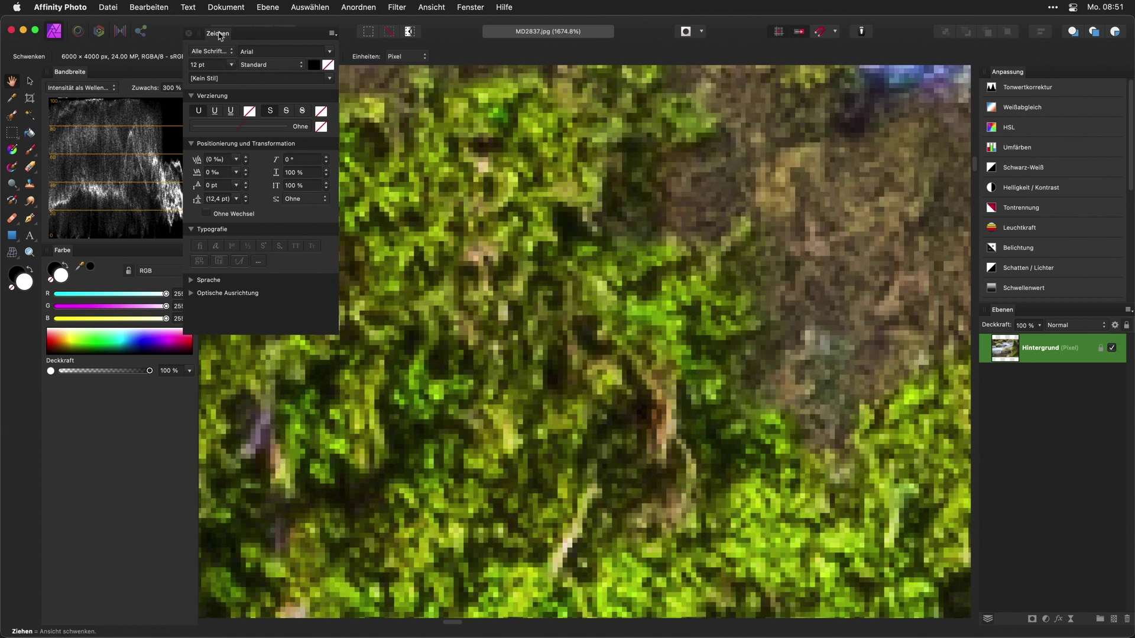
{"action": "left_click_drag", "start_coordinate": [219, 34], "coordinate": [112, 392]}
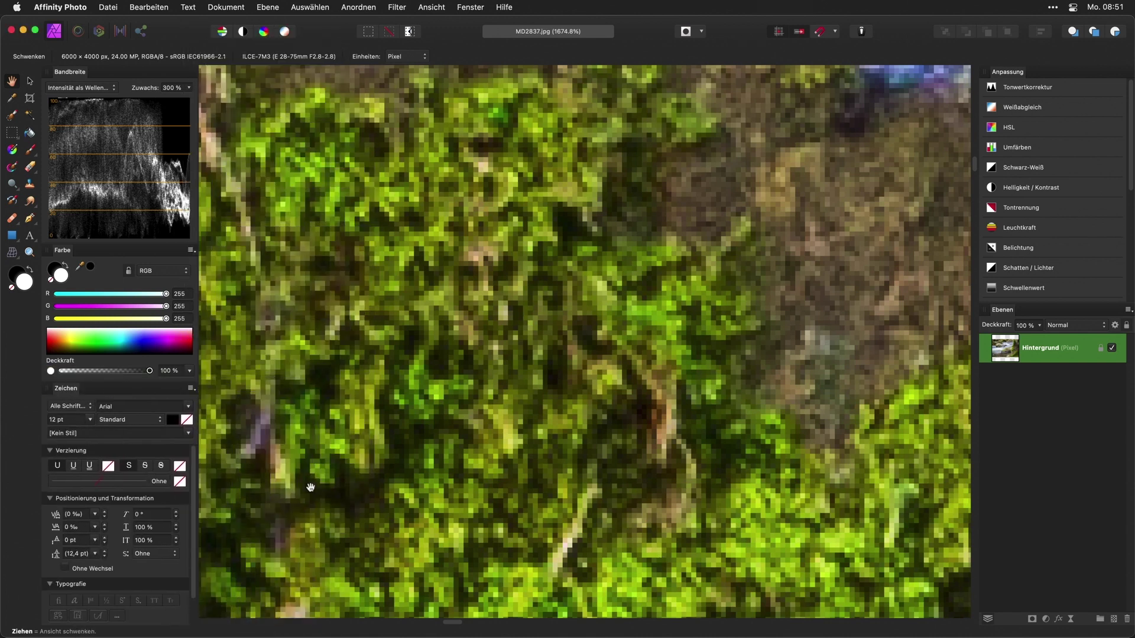
- Show the Absatz panel, group it with Farbe, and keep the Farbe sliders in front
{"action": "left_click", "coordinate": [429, 8]}
{"action": "mouse_move", "coordinate": [461, 264]}
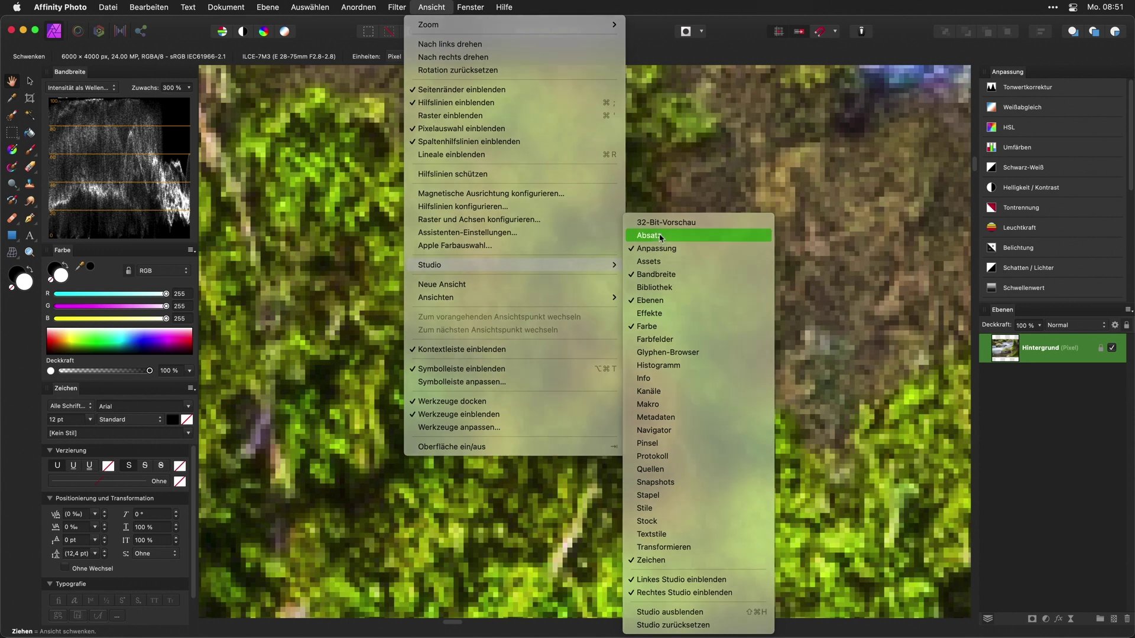
{"action": "left_click", "coordinate": [659, 237]}
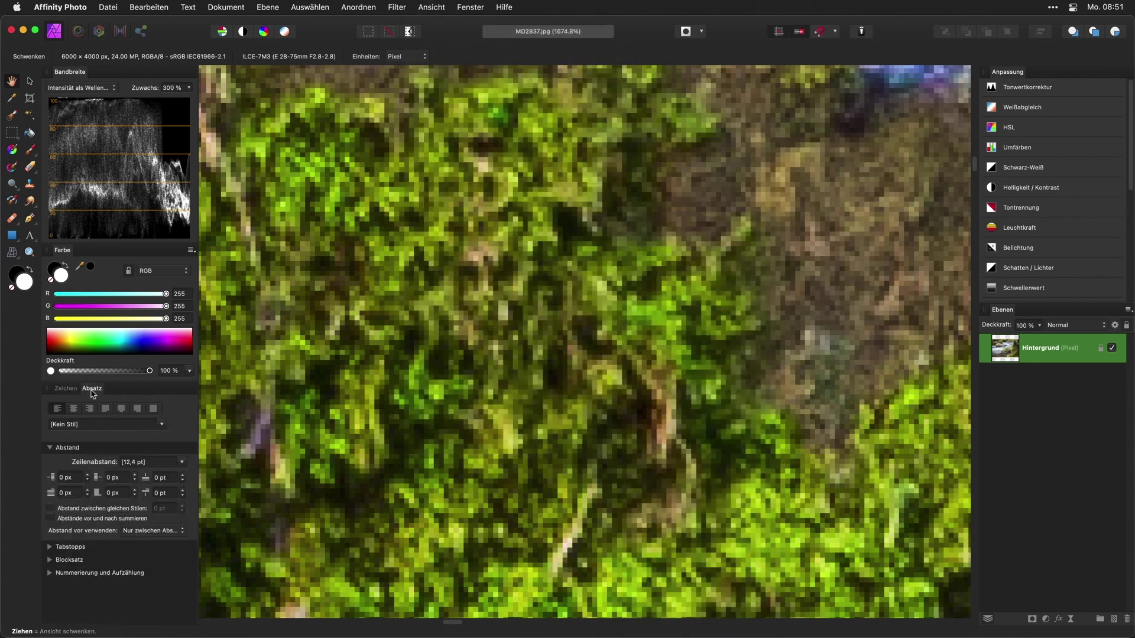
{"action": "left_click", "coordinate": [66, 389]}
{"action": "mouse_move", "coordinate": [92, 393]}
{"action": "left_mouse_down"}
{"action": "mouse_move", "coordinate": [105, 277]}
{"action": "mouse_move", "coordinate": [89, 257]}
{"action": "mouse_move", "coordinate": [99, 255]}
{"action": "left_mouse_up"}
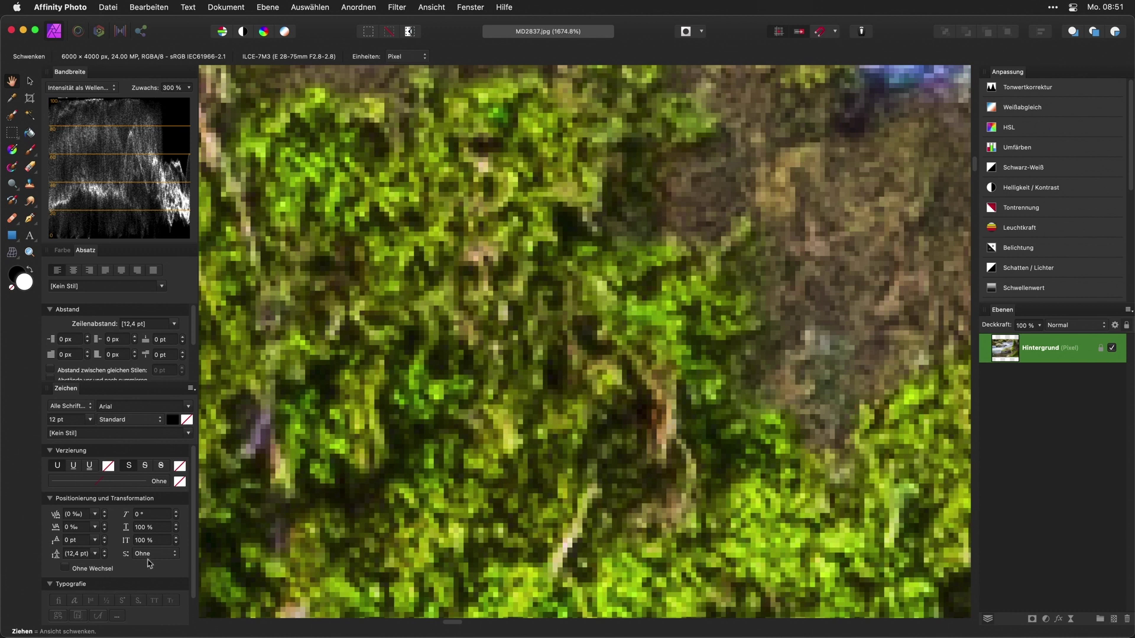
{"action": "left_click", "coordinate": [65, 252]}
{"action": "left_click", "coordinate": [64, 251]}
{"action": "left_click", "coordinate": [62, 251]}
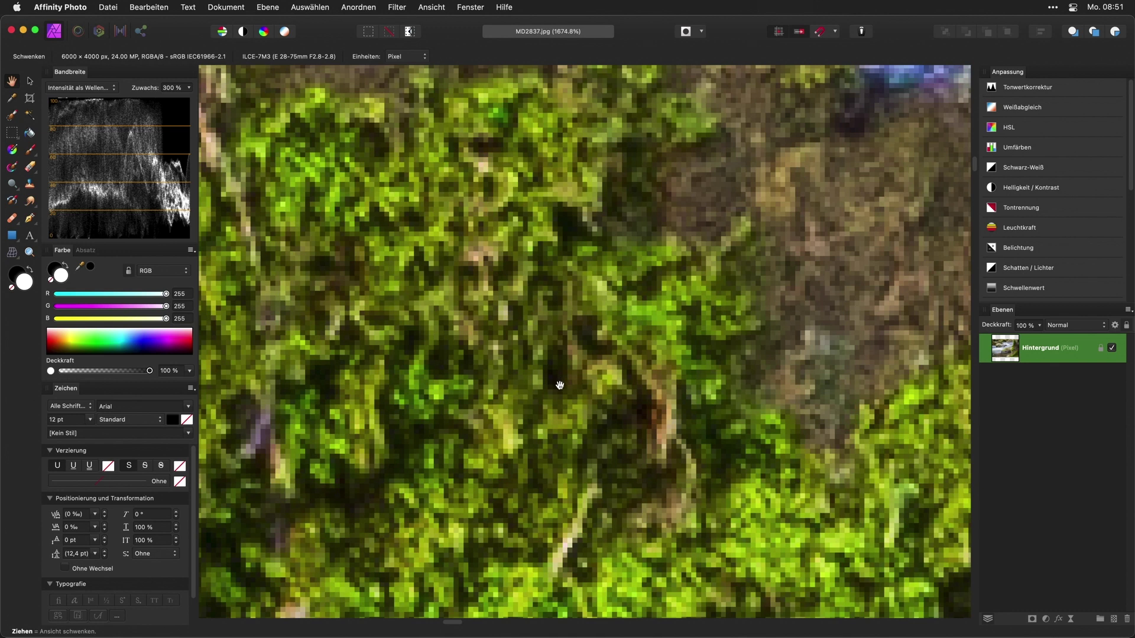
- Fit the river photo to the window, then view it at 100% and pan to the upper mossy boulders
{"action": "key", "text": "super+0"}
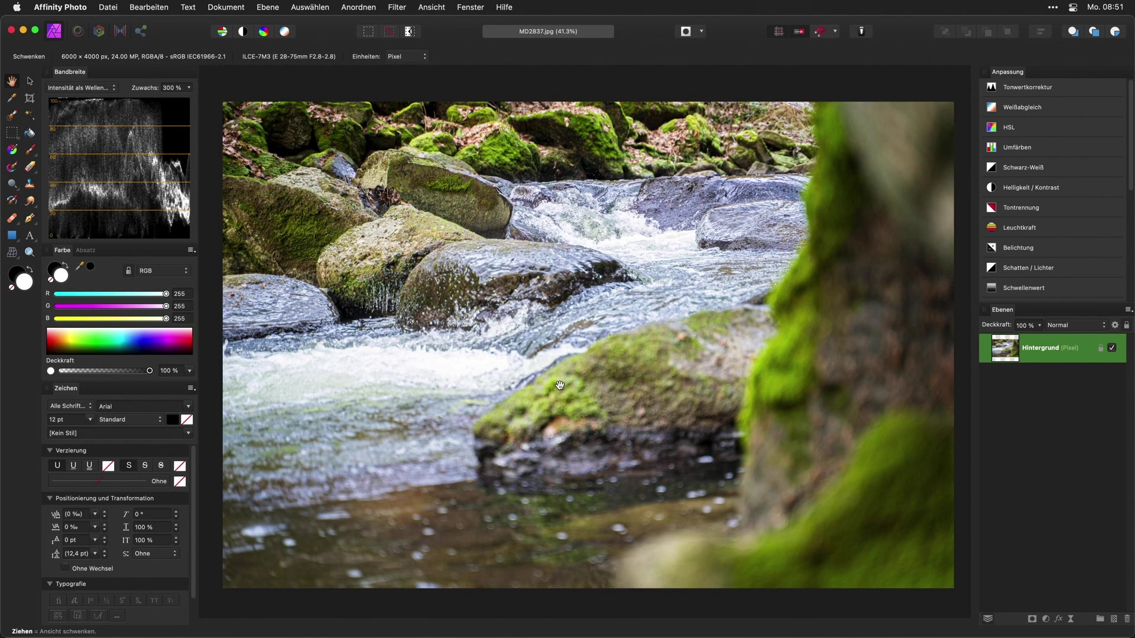
{"action": "key", "text": "super+1"}
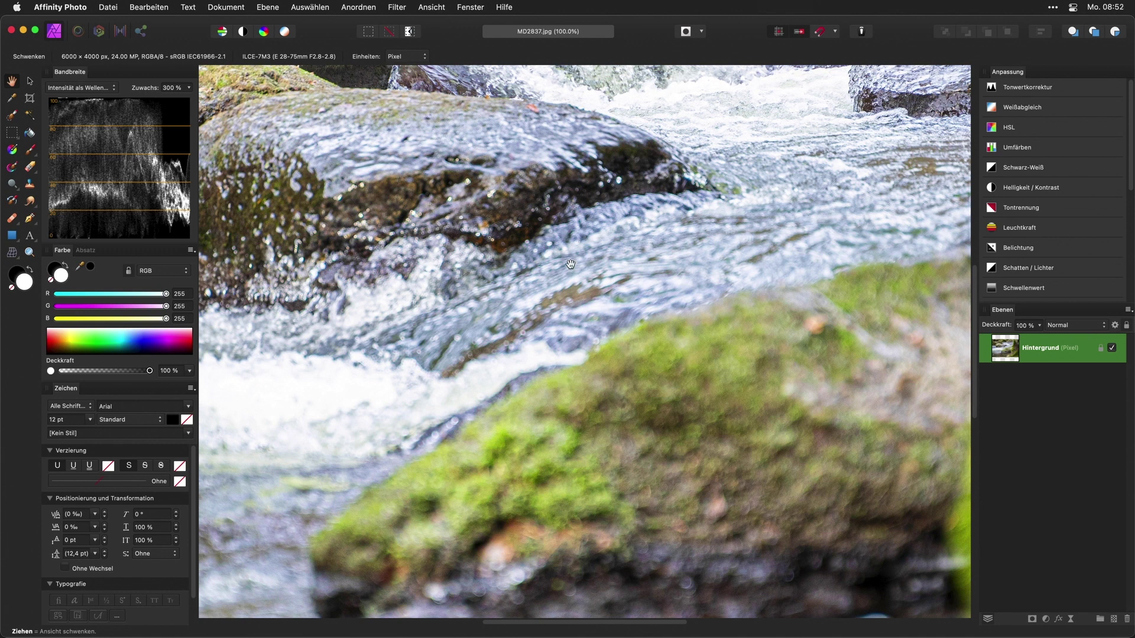
{"action": "scroll", "coordinate": [560, 385], "scroll_direction": "up", "scroll_amount": 5}
{"action": "scroll", "coordinate": [544, 360], "scroll_direction": "up", "scroll_amount": 5}
{"action": "scroll", "coordinate": [534, 351], "scroll_direction": "up", "scroll_amount": 3}
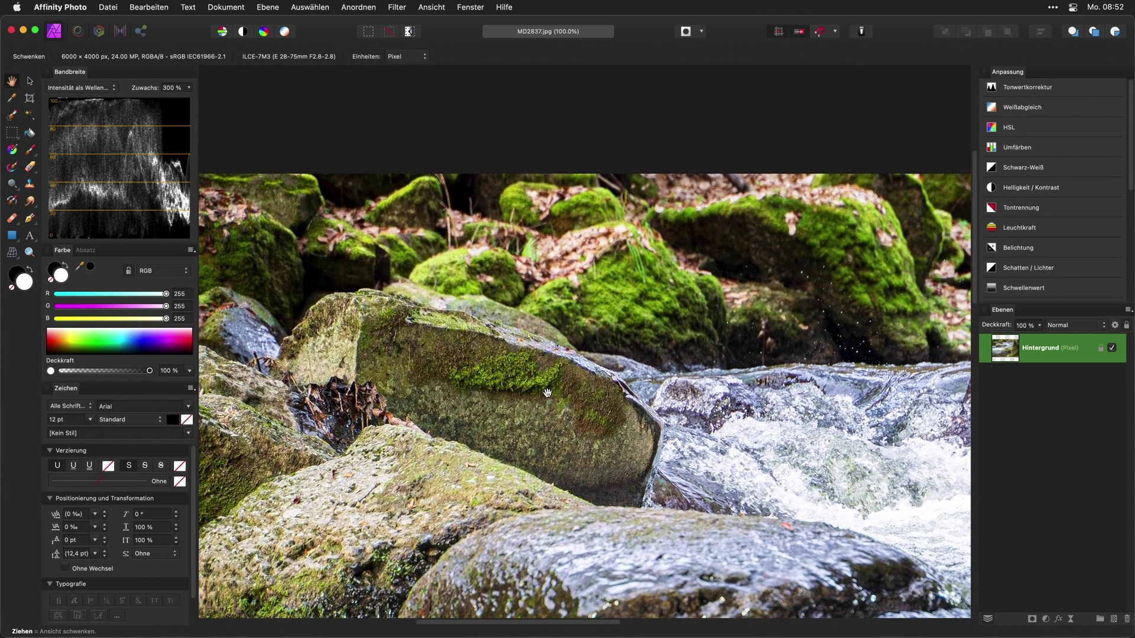
{"action": "scroll", "coordinate": [520, 396], "scroll_direction": "up", "scroll_amount": 3}
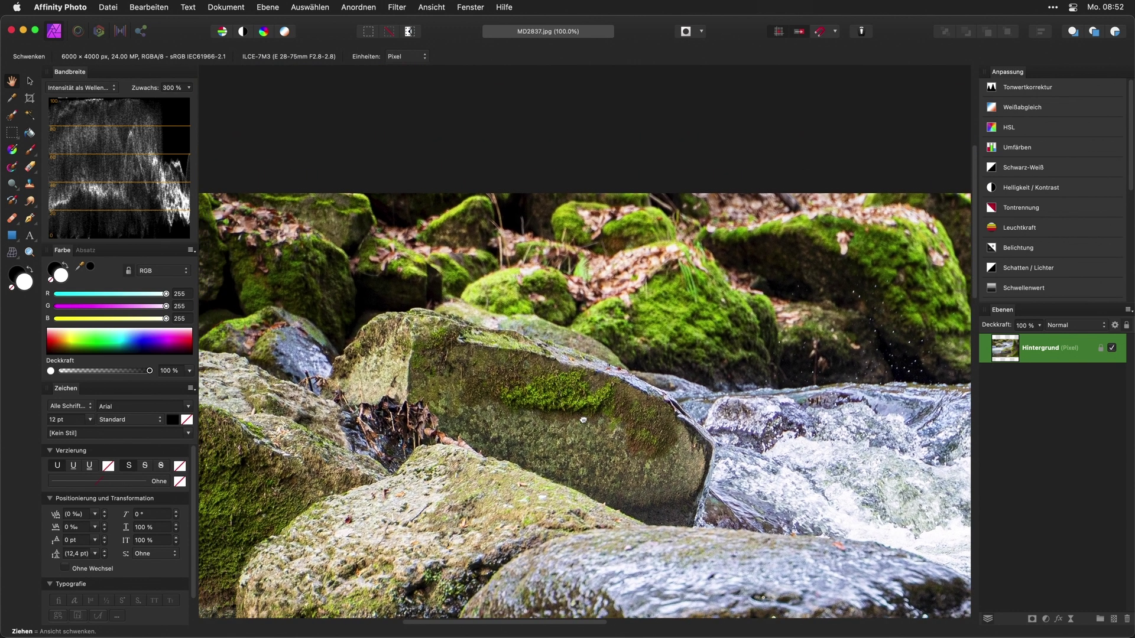
{"action": "scroll", "coordinate": [799, 349], "scroll_direction": "right", "scroll_amount": 3}
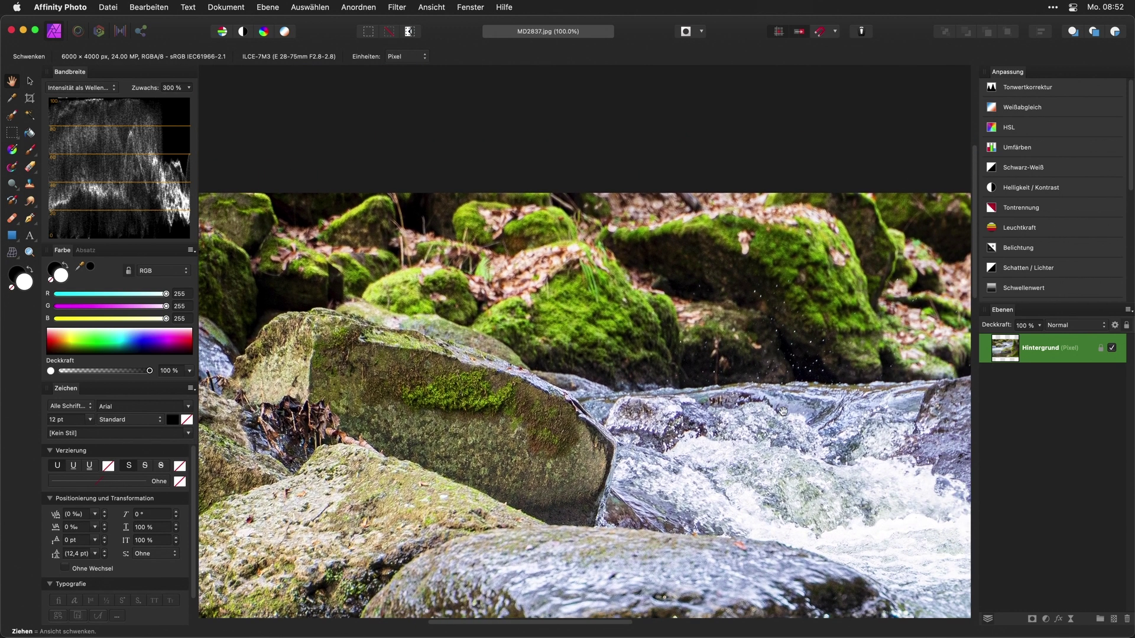